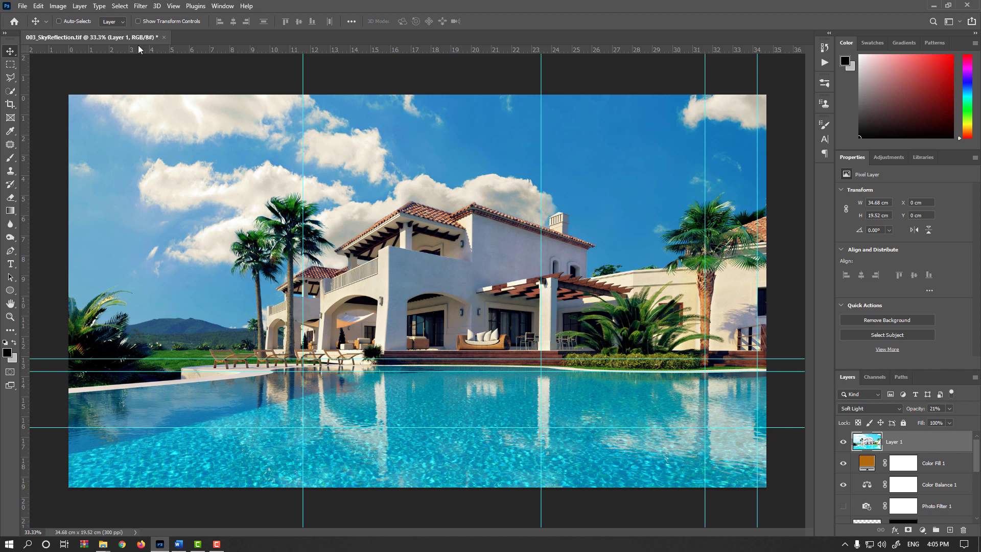
- Stamp all visible layers into a new merged Layer 2 with Shift+Ctrl+Alt+E
left_click(141, 7)
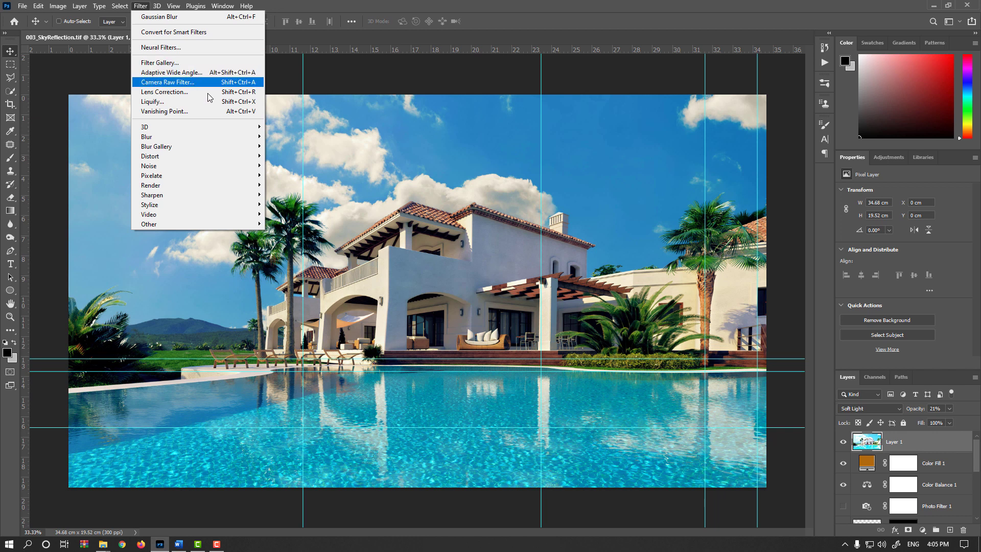
key("Escape")
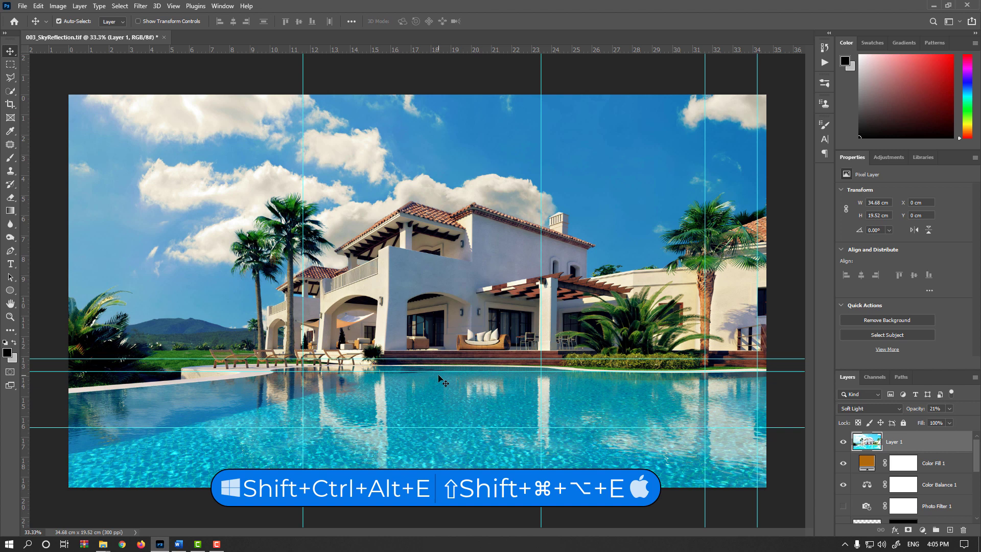
key("shift+ctrl+alt+e")
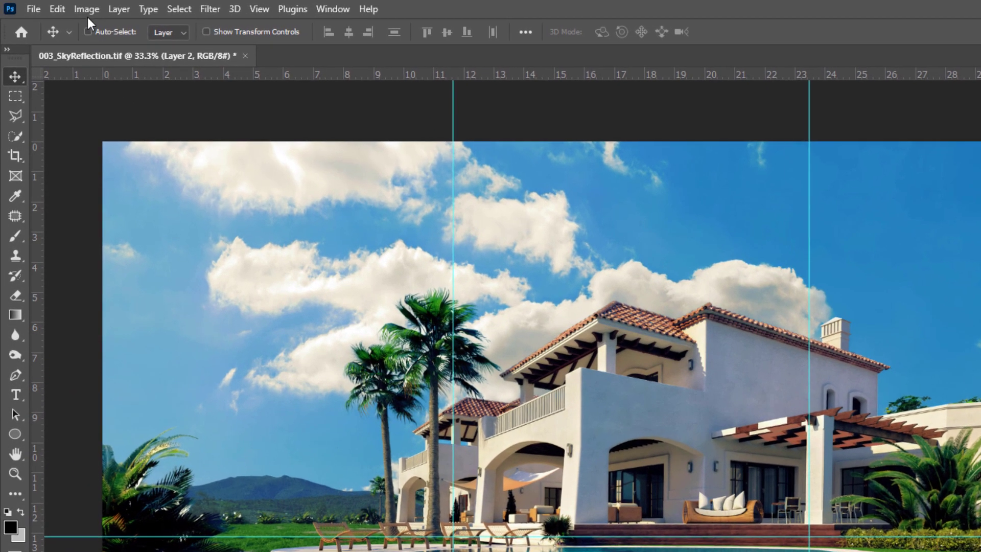
- Desaturate Layer 2 with Image > Adjustments > Desaturate
left_click(58, 6)
mouse_move(108, 52)
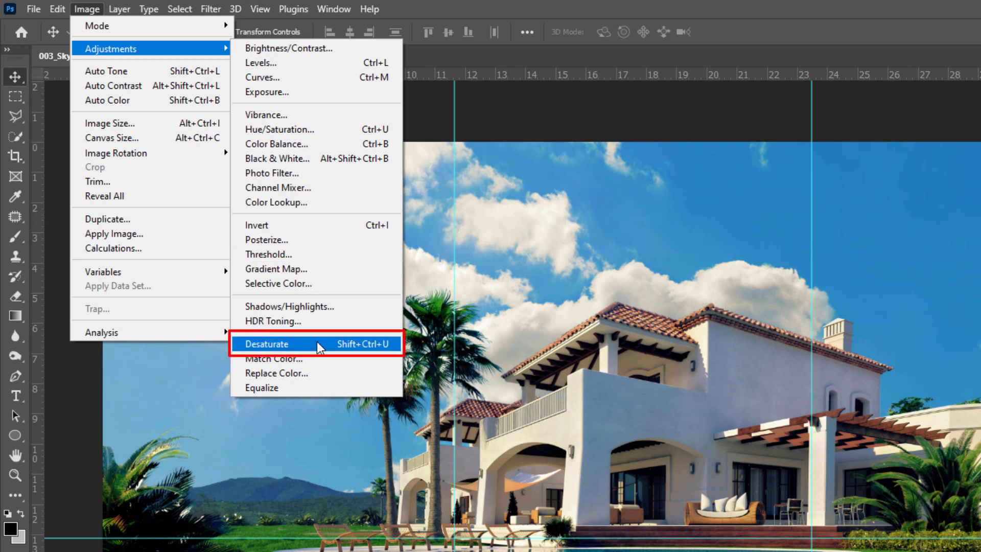
left_click(330, 347)
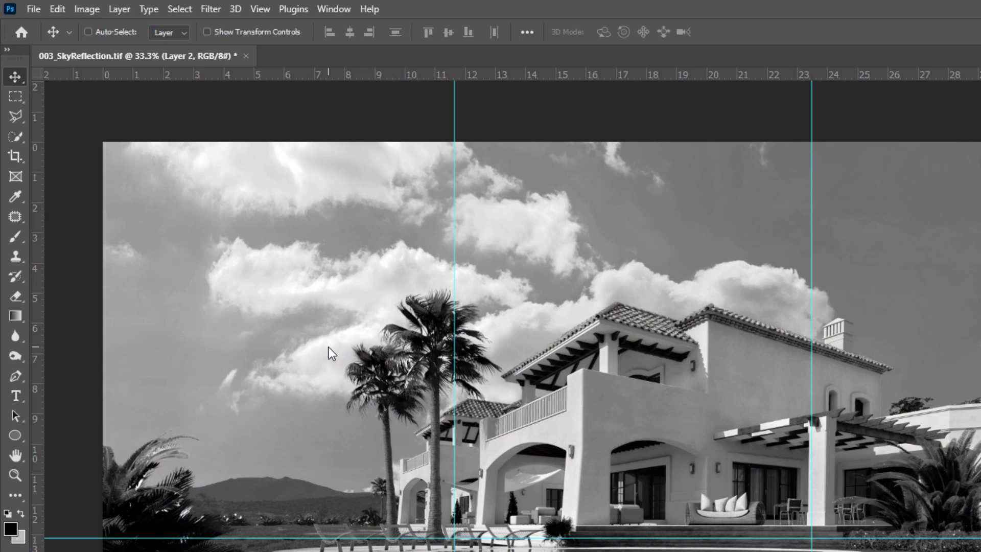
- Run Filter > Other > High Pass on Layer 2 with a 0.9-pixel radius
left_click(211, 9)
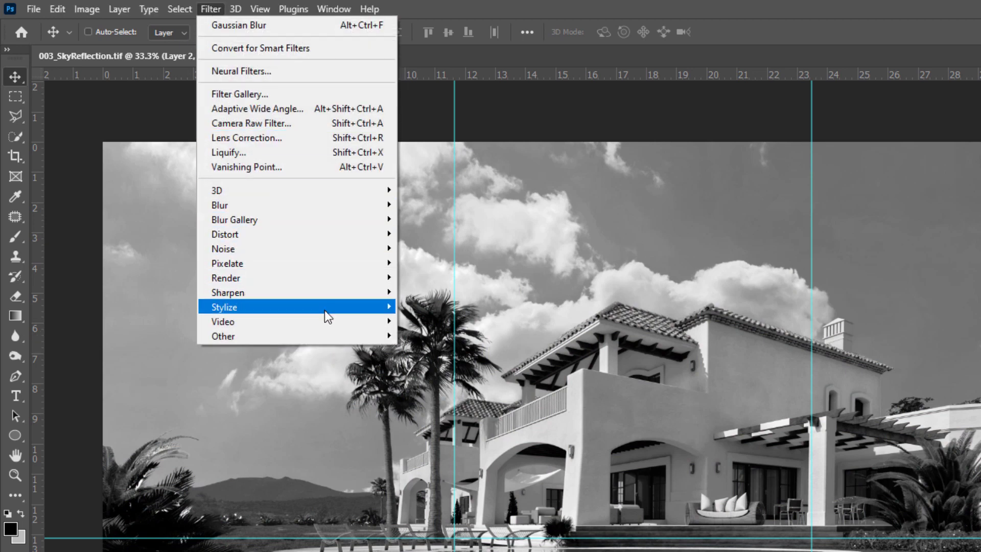
mouse_move(324, 332)
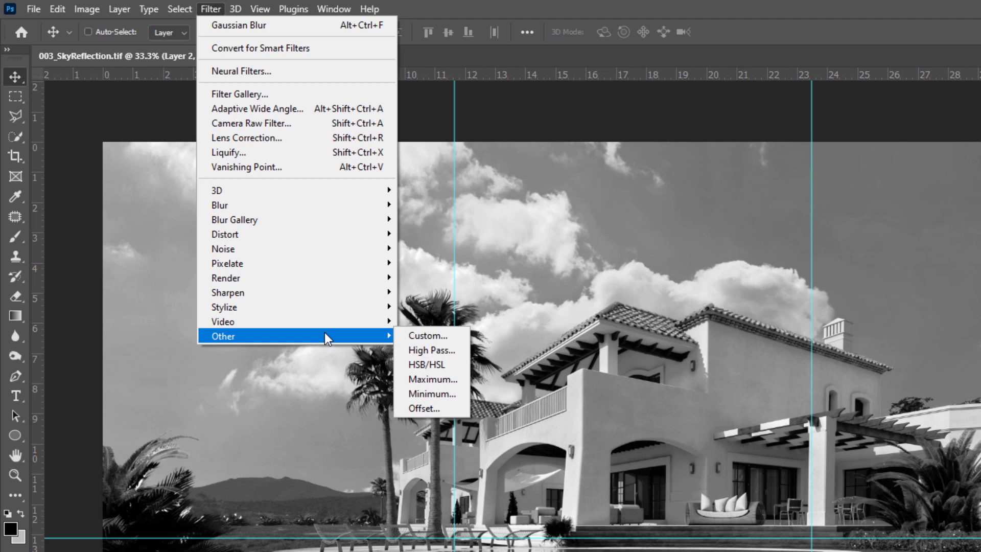
left_click(459, 355)
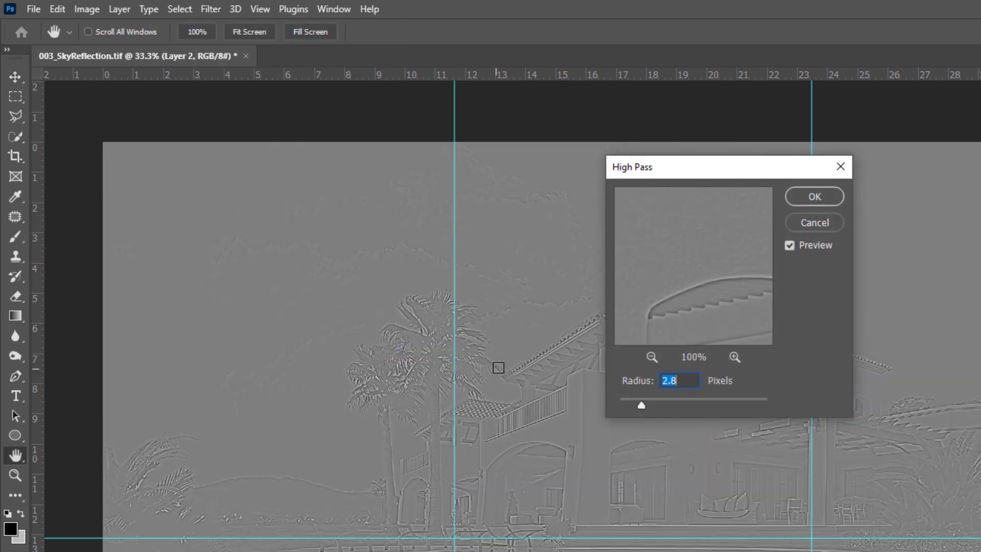
left_click(500, 368, "ctrl")
left_click(499, 368, "ctrl")
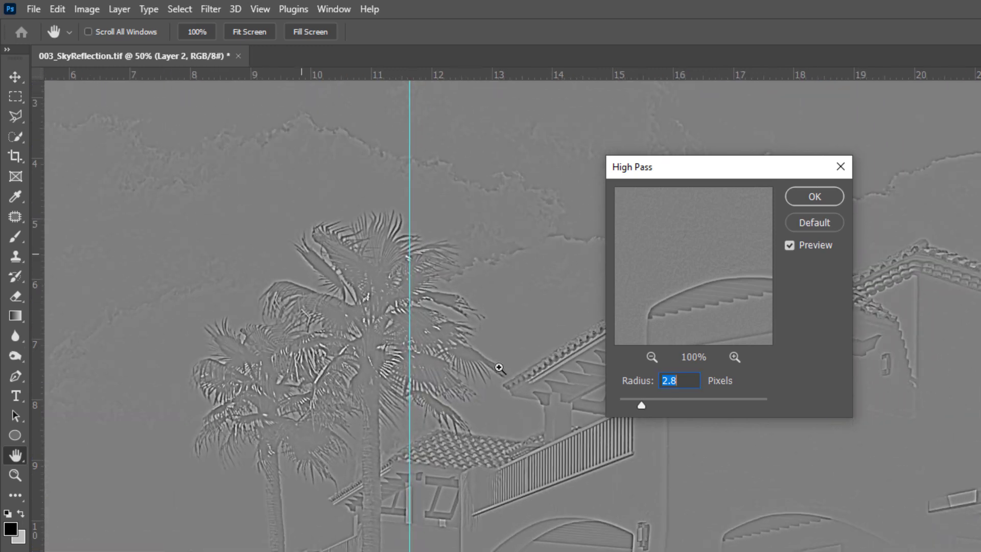
left_click(692, 294)
left_click_drag(693, 293, 692, 271)
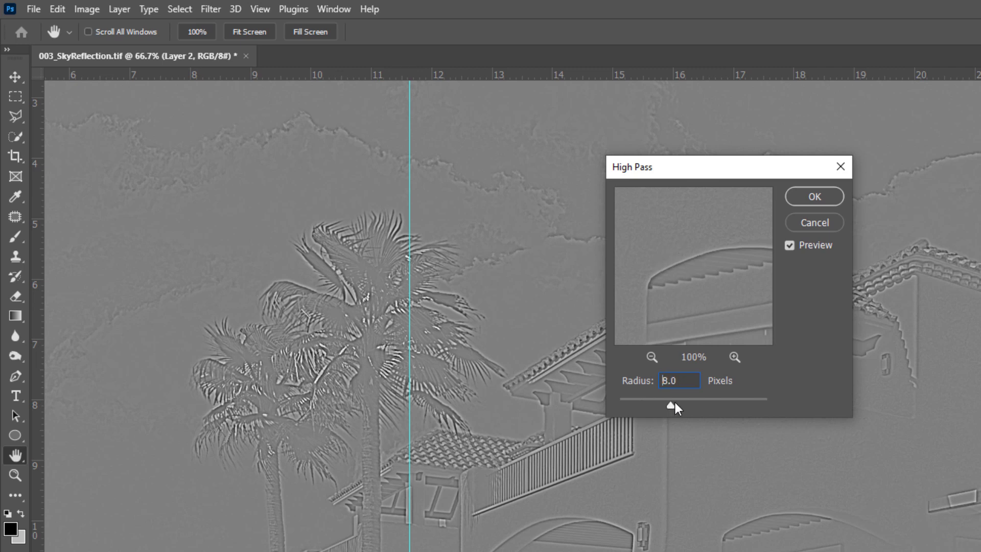
left_click_drag(674, 405, 627, 401)
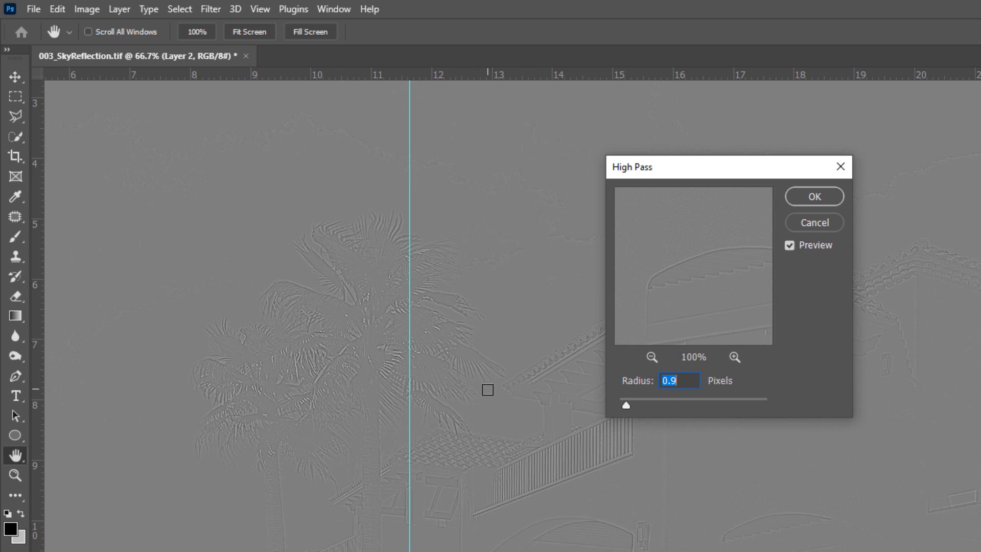
left_click(819, 198)
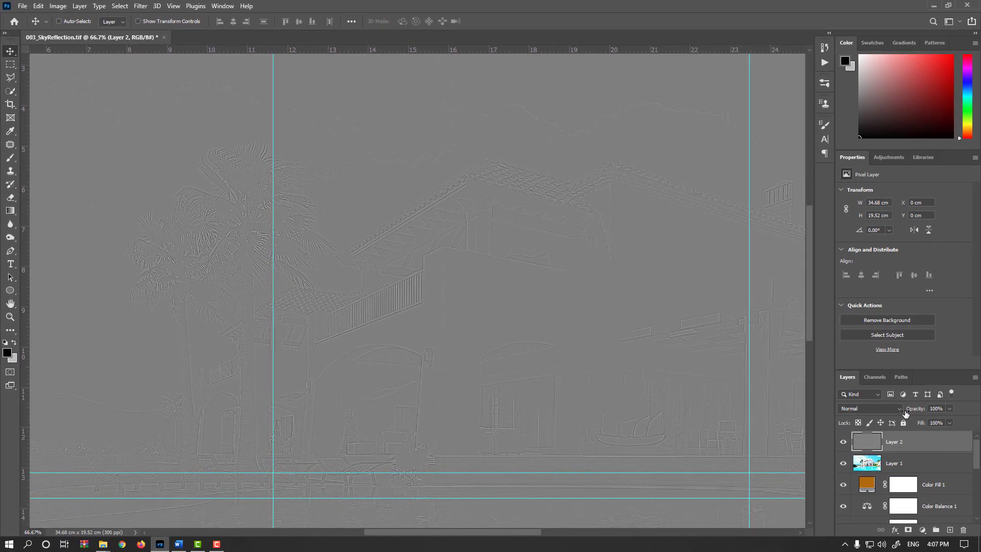
- Set Layer 2's blend mode to Overlay
left_click(901, 410)
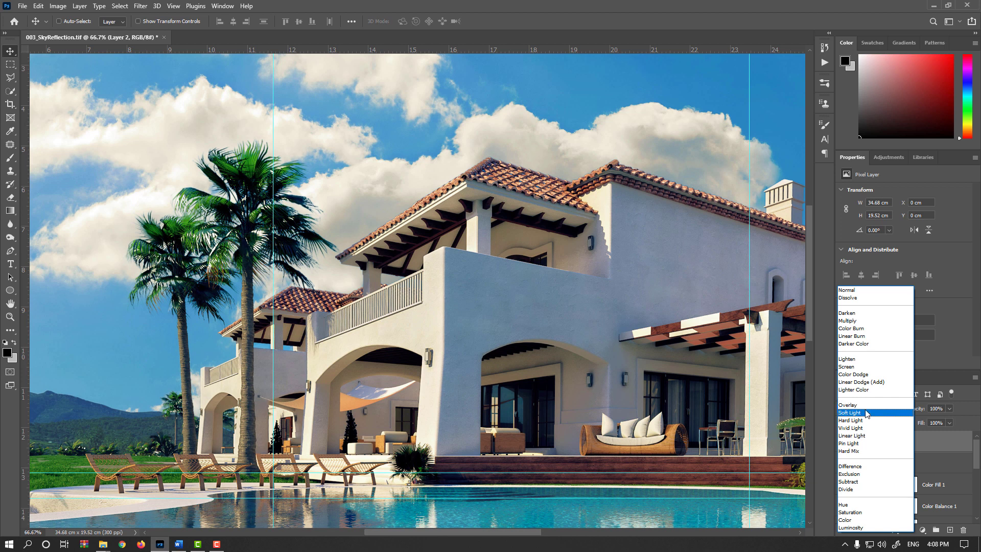
left_click(866, 406)
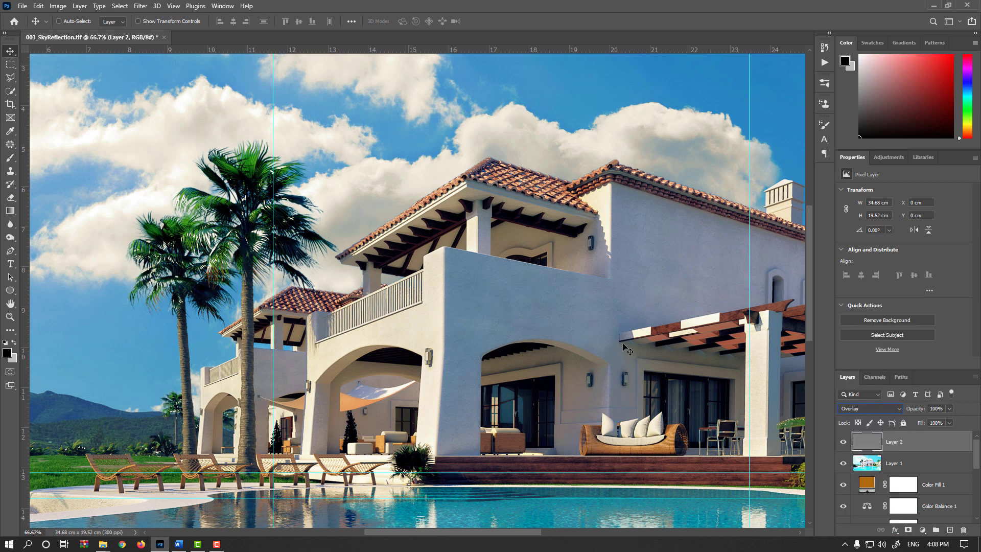
scroll(286, 185, "up", 3)
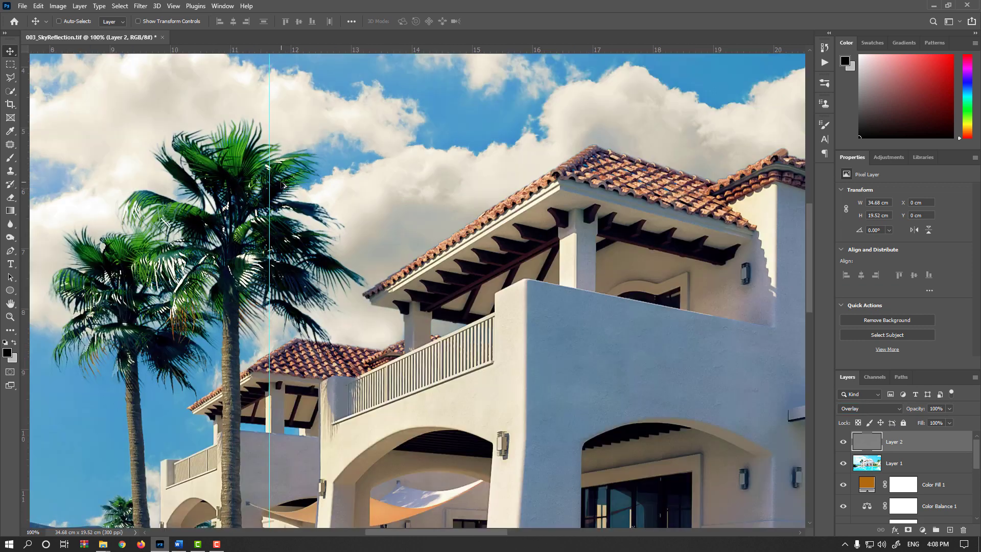
scroll(352, 237, "down", 1)
scroll(434, 270, "down", 5)
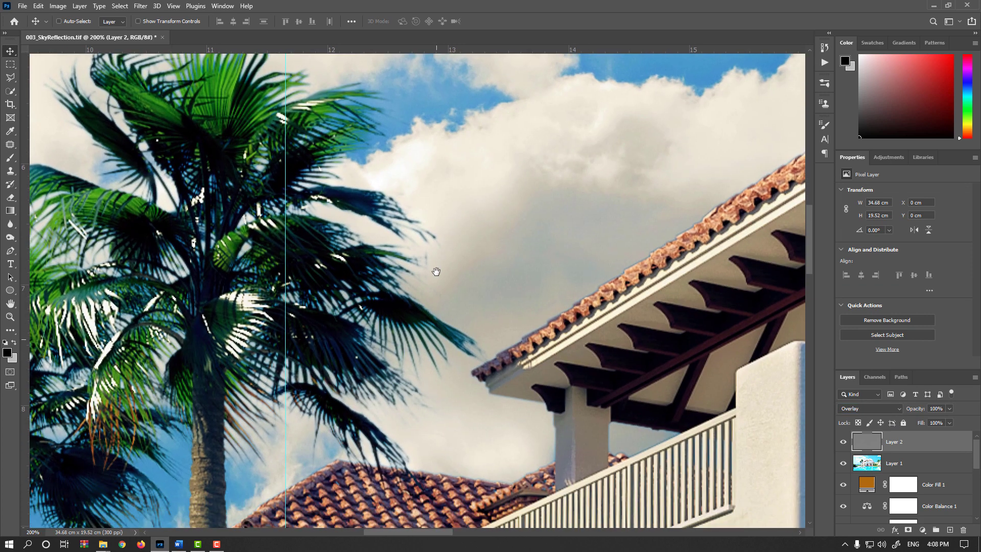
- Toggle Layer 2's visibility to compare the sharpening, including over the palm trees
left_click(844, 442)
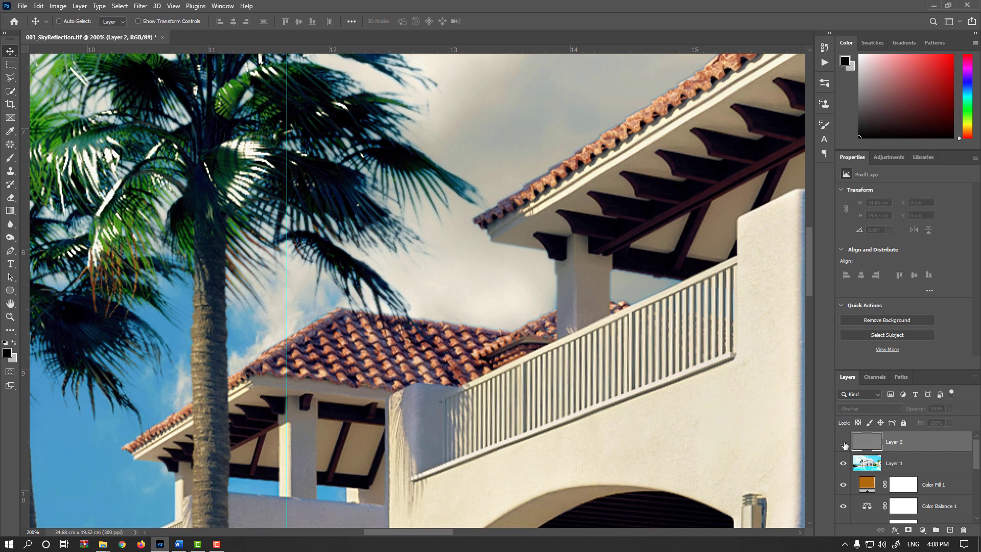
left_click(844, 442)
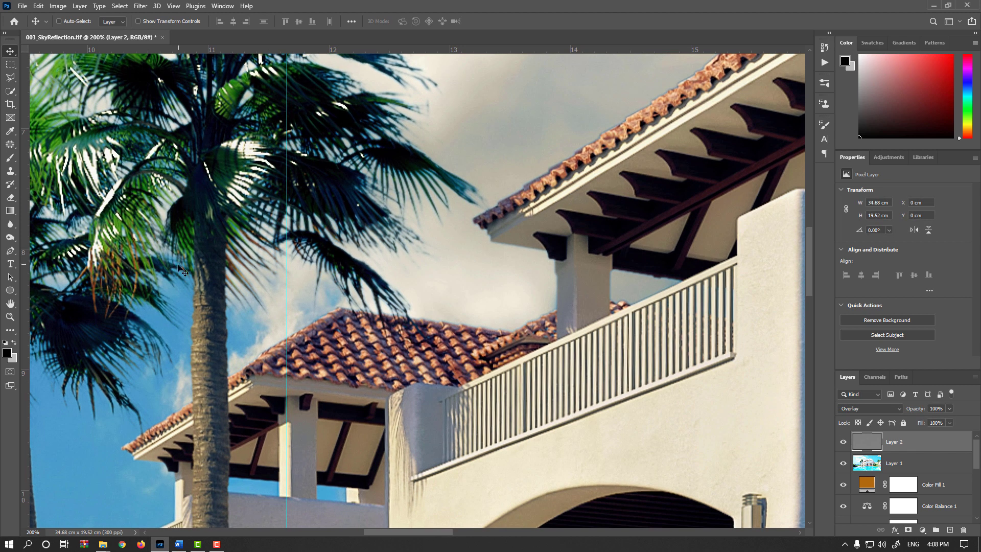
left_click_drag(194, 262, 454, 245)
left_click(843, 442)
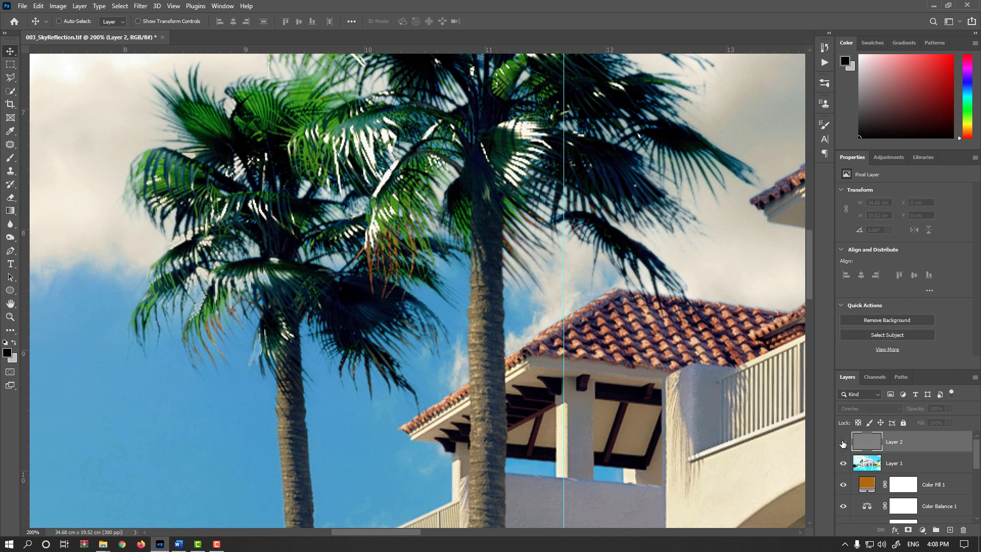
left_click(843, 442)
left_click(843, 443)
left_click(844, 443)
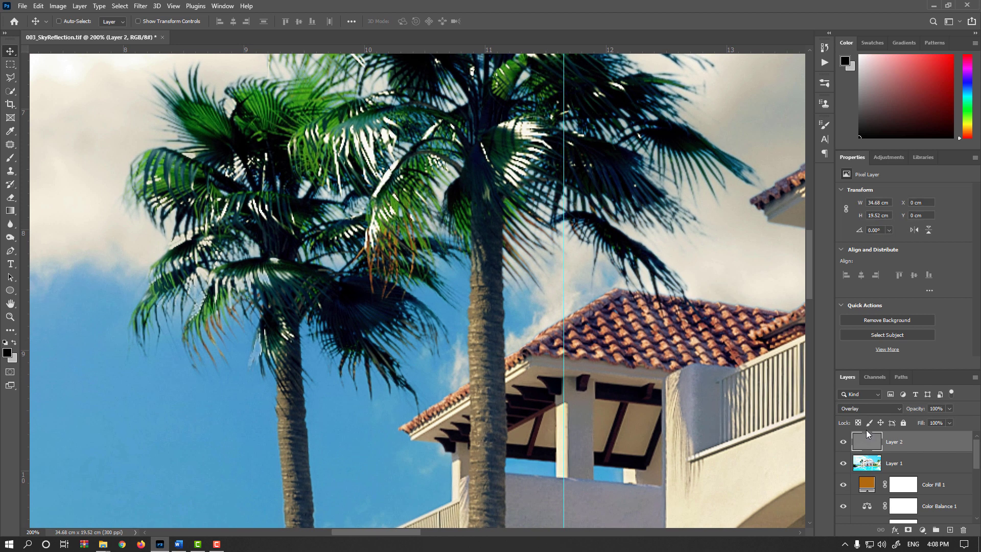
- Lower Layer 2's opacity to 40% and zoom out to 33.3% to see the whole photo
left_click_drag(918, 412, 889, 414)
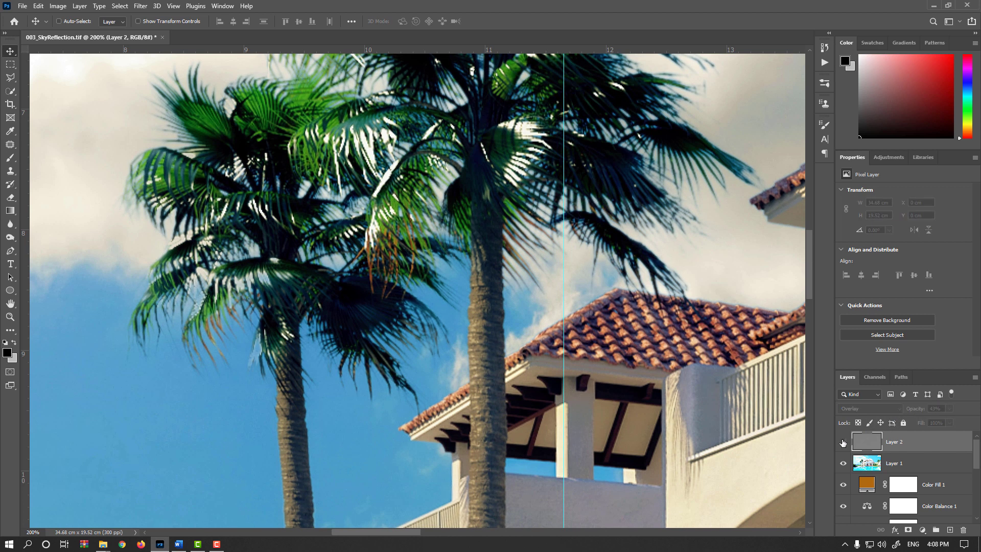
left_click(843, 443)
left_click(843, 442)
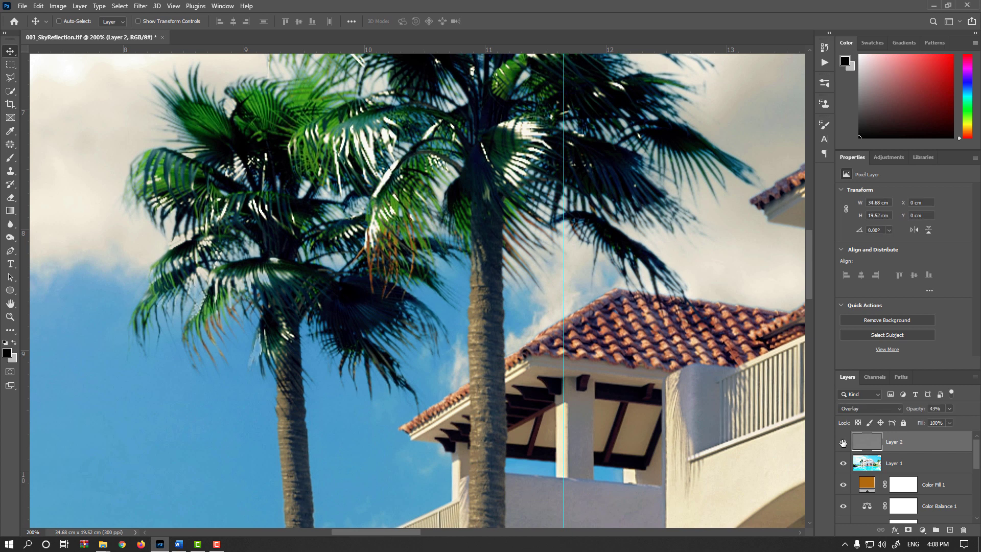
left_click_drag(921, 410, 918, 410)
scroll(649, 380, "down", 3)
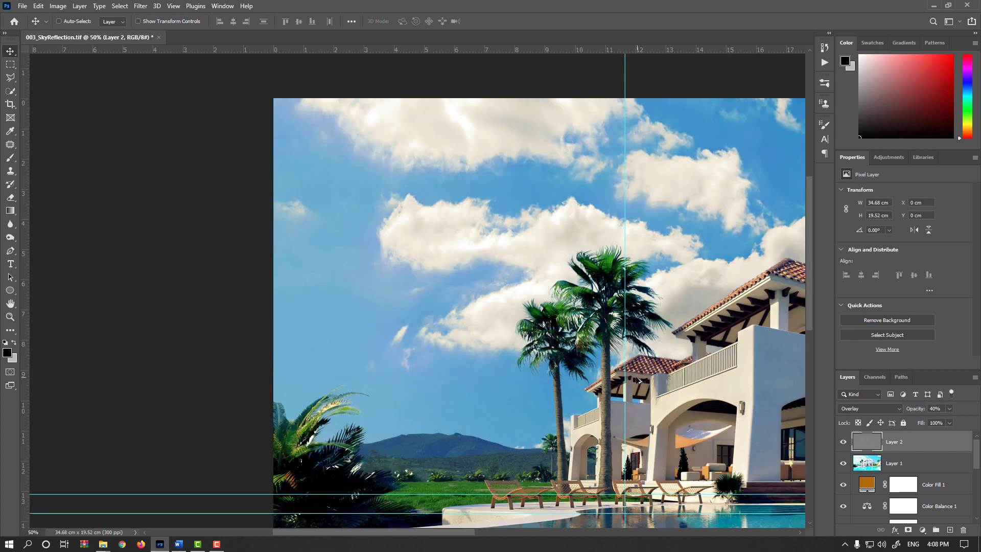
scroll(639, 381, "down", 1)
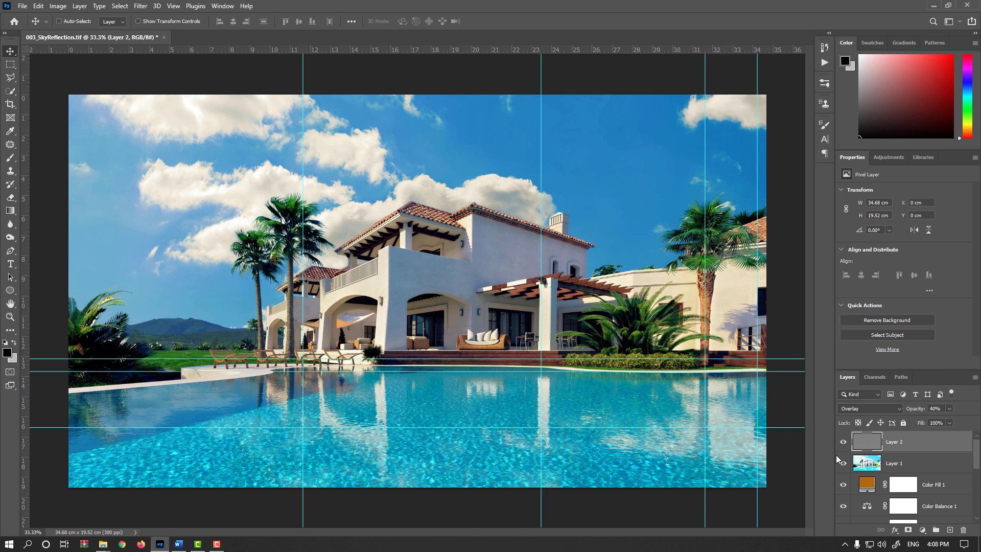
- Add an empty Layer 3 and set a black Brush of 1254 px at 0% hardness
left_click(949, 531)
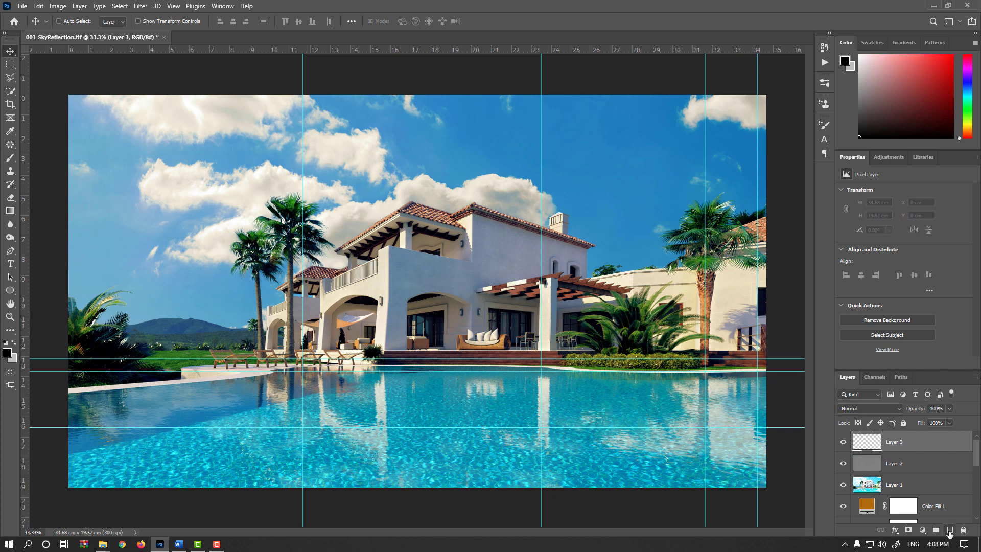
key("ctrl+minus")
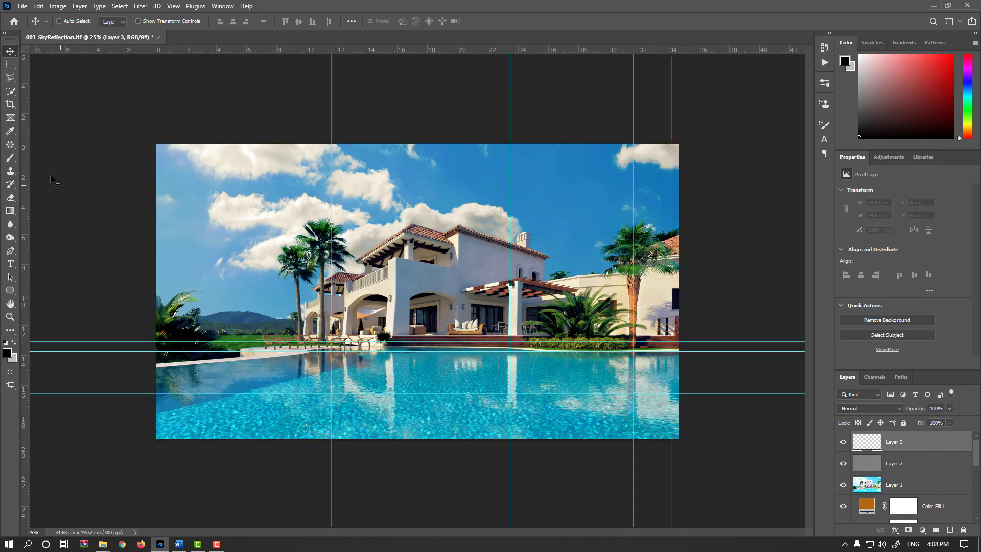
left_click(10, 158)
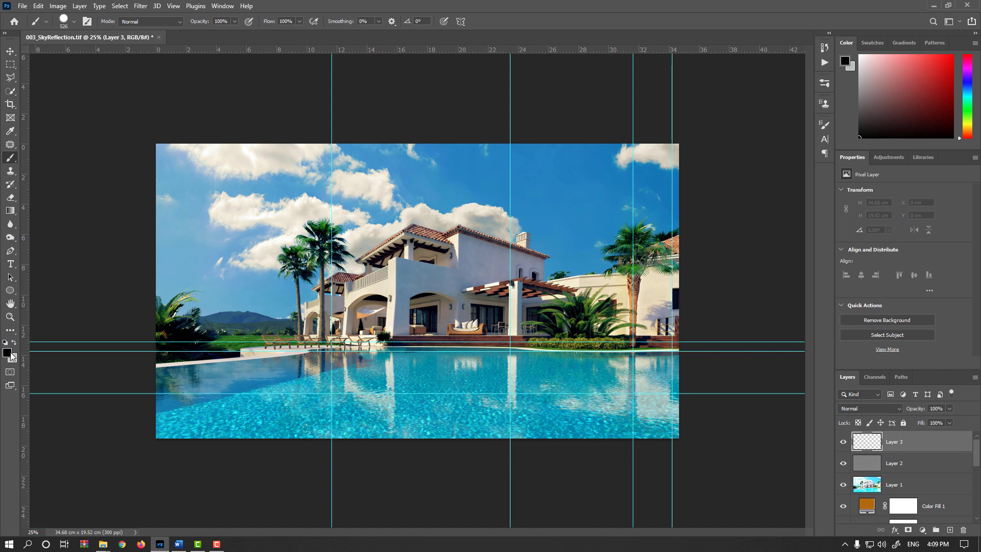
left_click(7, 352)
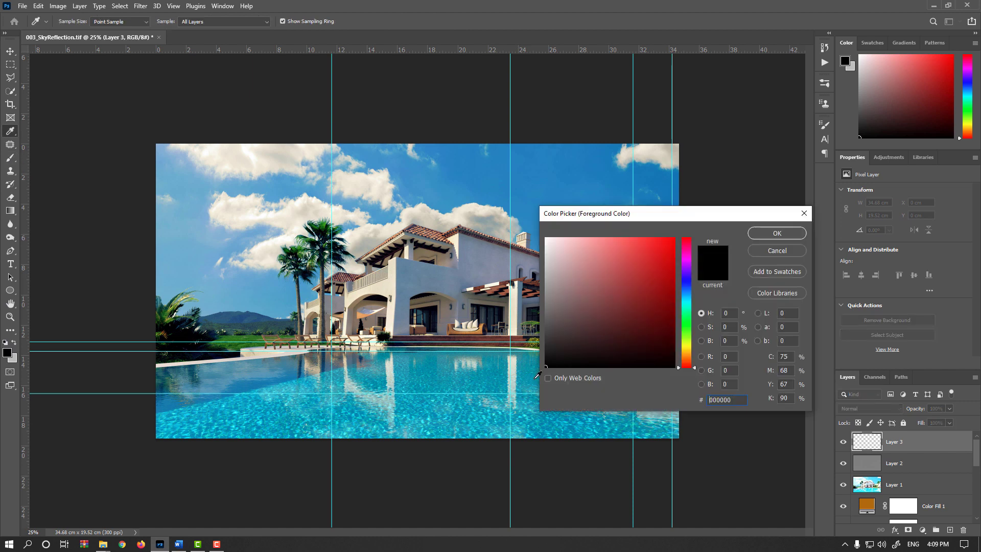
left_click(750, 238)
mouse_move(498, 290)
left_mouse_down()
mouse_move(544, 282)
mouse_move(542, 41)
left_mouse_up()
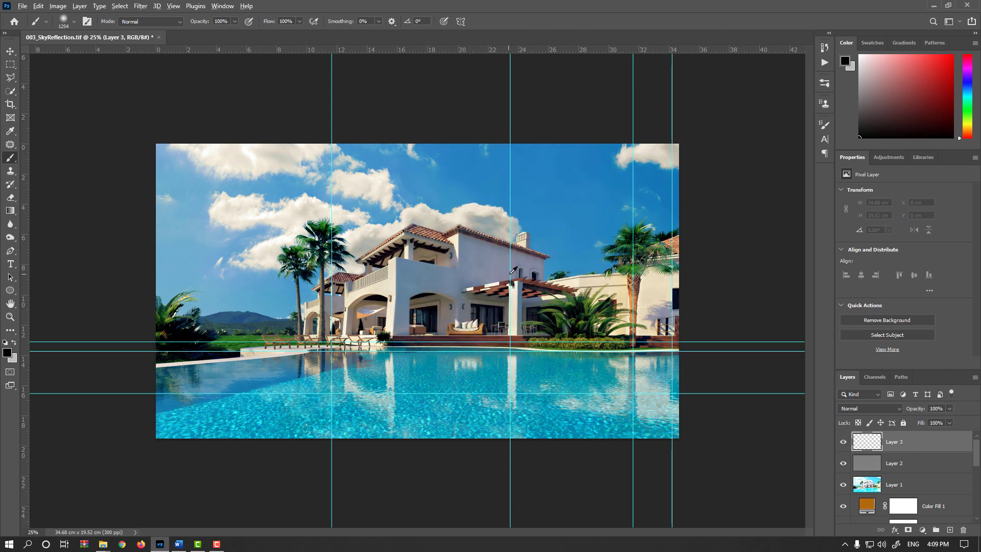
- At 16.67% zoom, paint black along the photo's left and right edges with a 1262 px soft brush
left_click_drag(511, 276, 521, 249)
key("ctrl+minus")
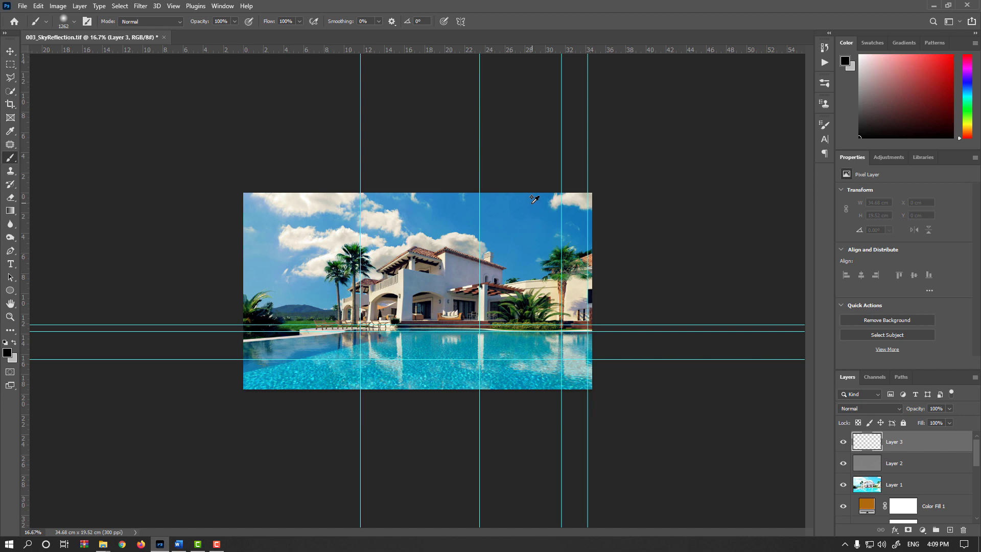
mouse_move(607, 192)
left_mouse_down()
mouse_move(630, 357)
mouse_move(581, 427)
mouse_move(523, 431)
left_mouse_up()
mouse_move(207, 373)
left_mouse_down()
mouse_move(247, 159)
mouse_move(178, 319)
mouse_move(201, 445)
mouse_move(240, 467)
mouse_move(198, 289)
mouse_move(245, 434)
left_mouse_up()
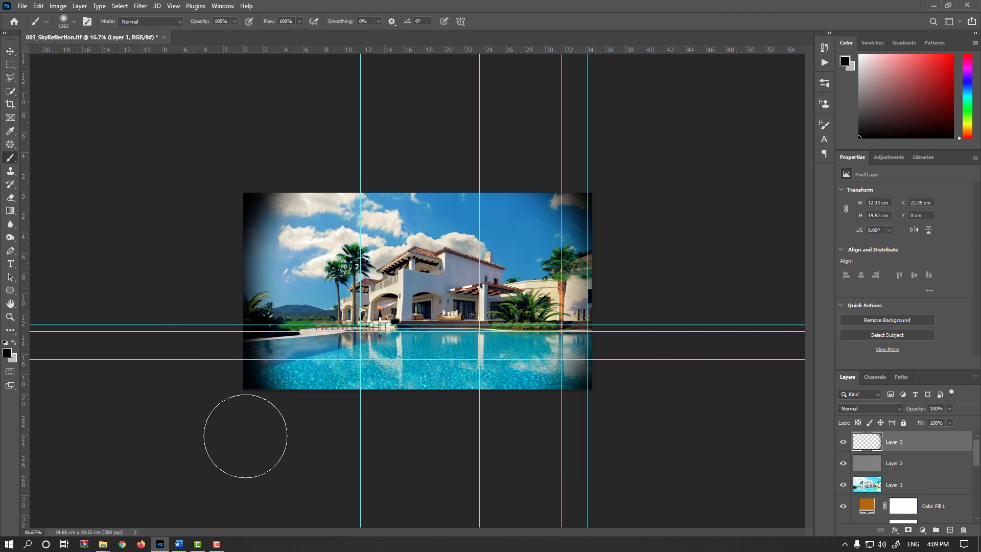
mouse_move(918, 410)
left_mouse_down()
mouse_move(903, 410)
mouse_move(925, 410)
left_mouse_up()
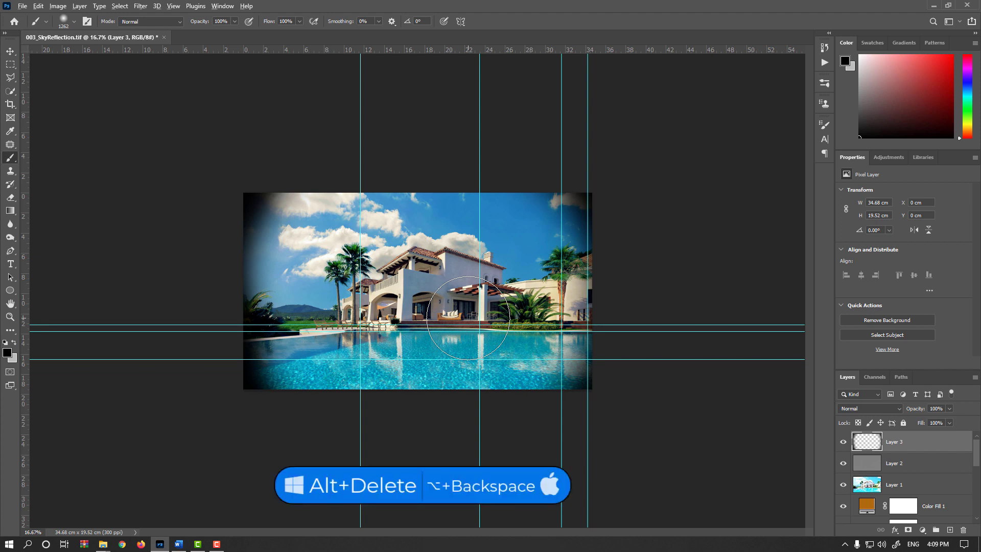
- Fill Layer 3 with solid black at 100% opacity using Edit > Fill
key("alt+Delete")
key("ctrl+z")
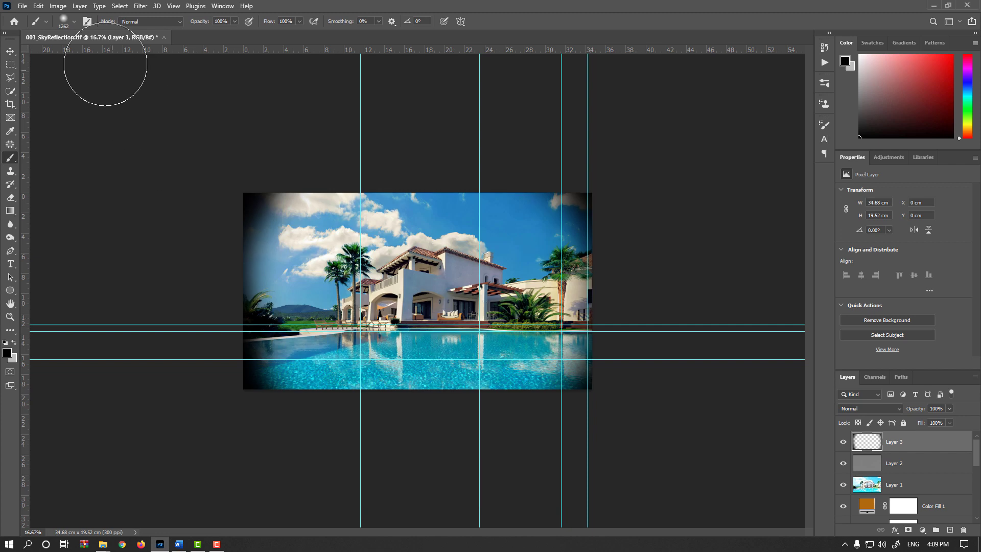
left_click(38, 6)
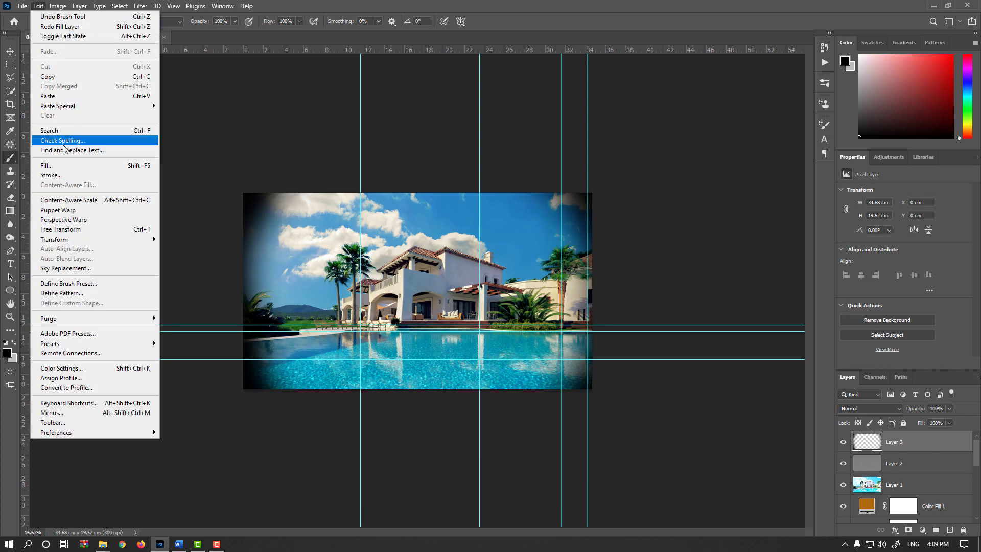
left_click(71, 165)
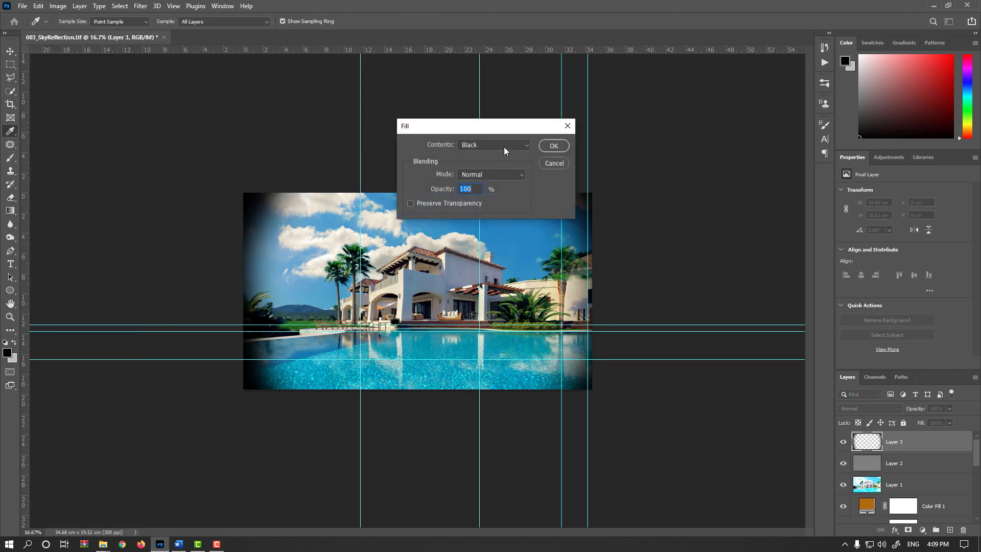
left_click(553, 145)
key("b")
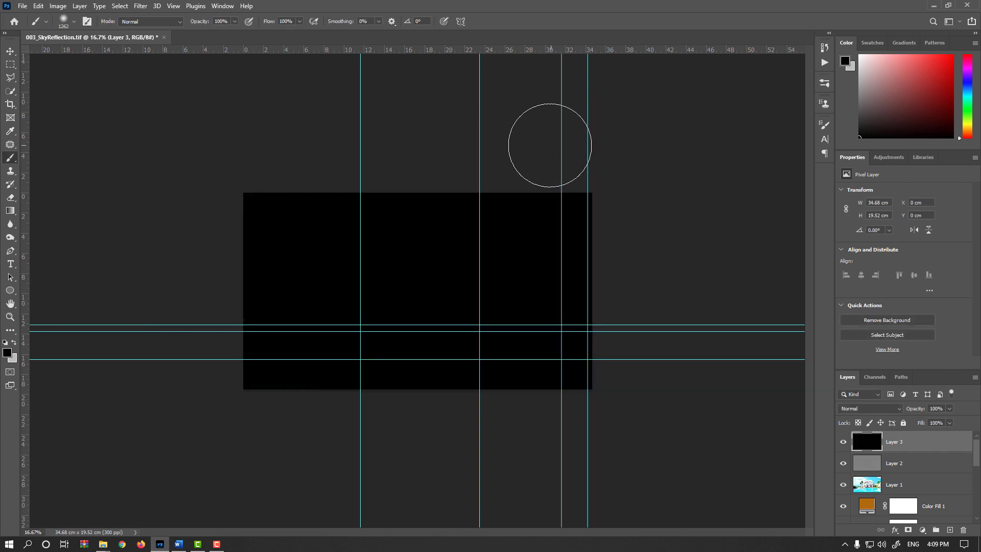
- Erase the black from the photo's centre with a roughly 2034 px, 0%-hardness eraser
key("r")
left_click(11, 198)
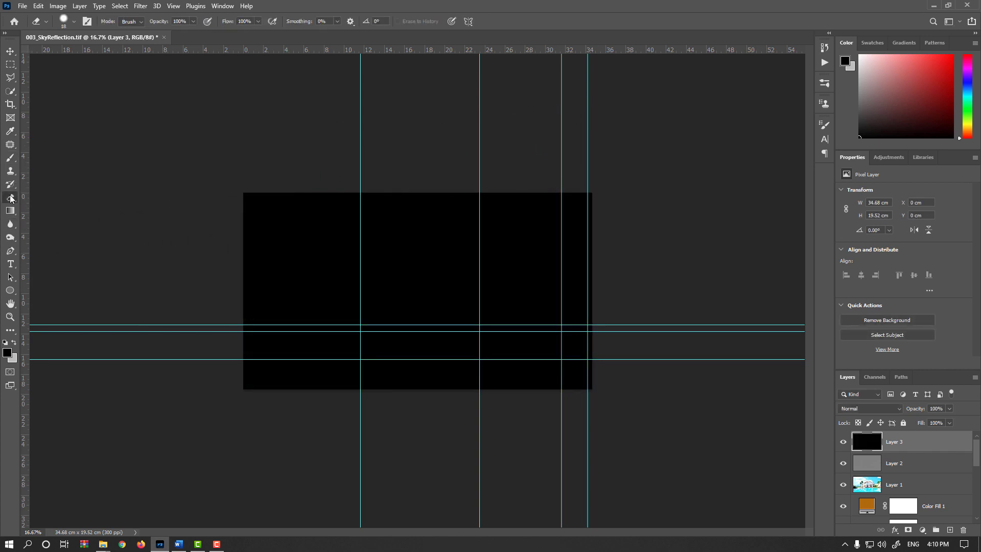
mouse_move(412, 289)
left_mouse_down()
mouse_move(440, 285)
mouse_move(553, 30)
mouse_move(422, 292)
mouse_move(467, 214)
left_mouse_up()
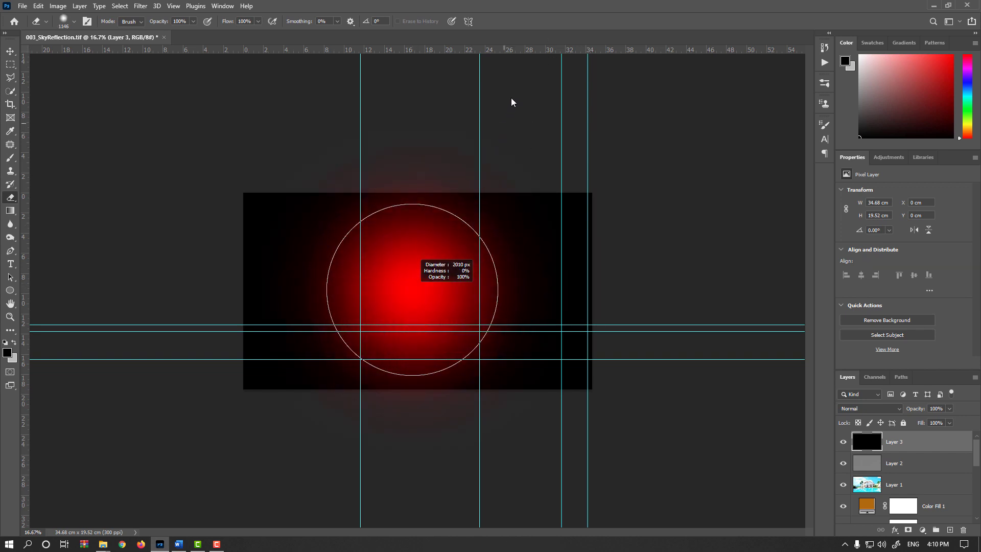
mouse_move(511, 102)
left_mouse_down()
mouse_move(446, 194)
mouse_move(407, 204)
mouse_move(366, 258)
mouse_move(358, 371)
mouse_move(421, 281)
mouse_move(480, 228)
mouse_move(482, 301)
mouse_move(453, 382)
left_mouse_up()
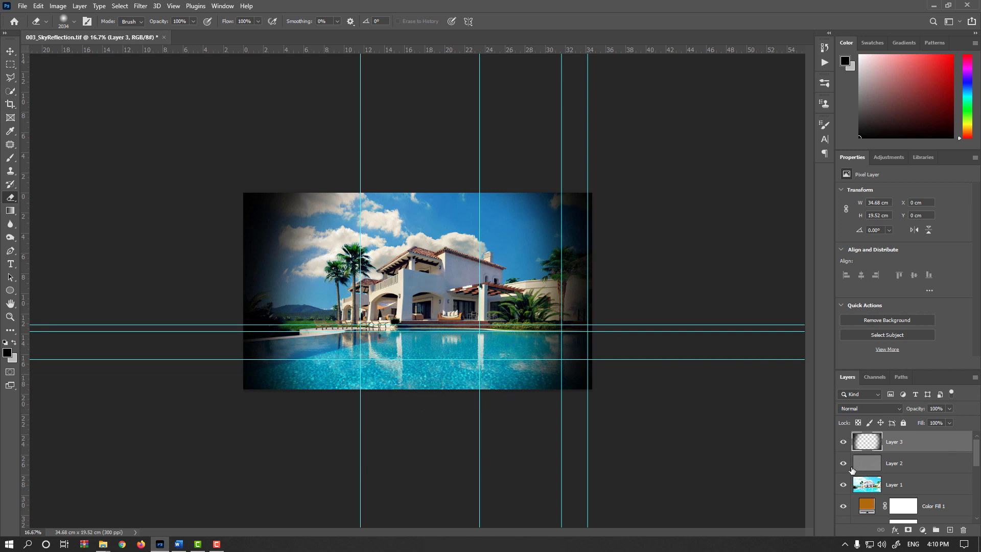
- Set Layer 3's opacity to 64%
left_click(926, 408)
type("65")
key("Return")
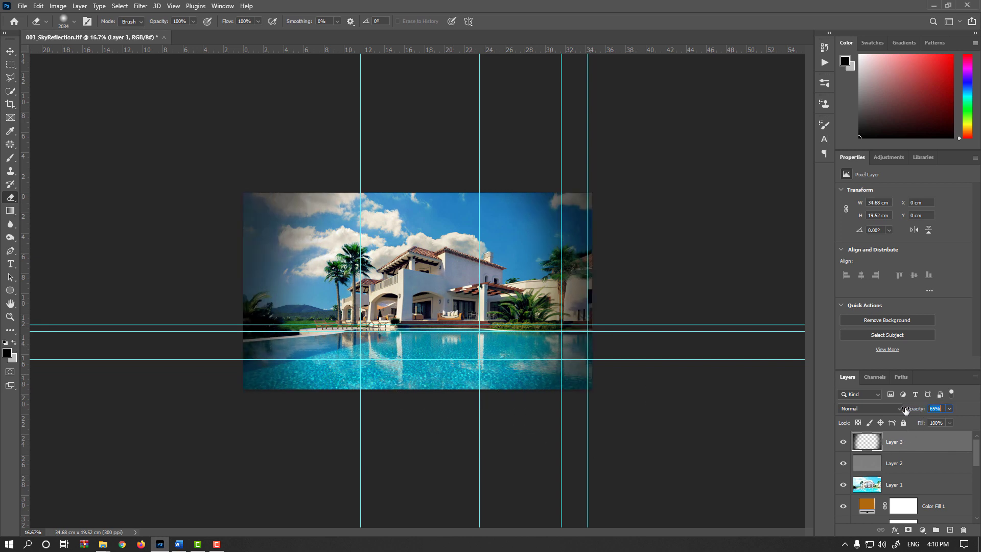
left_click_drag(906, 410, 904, 410)
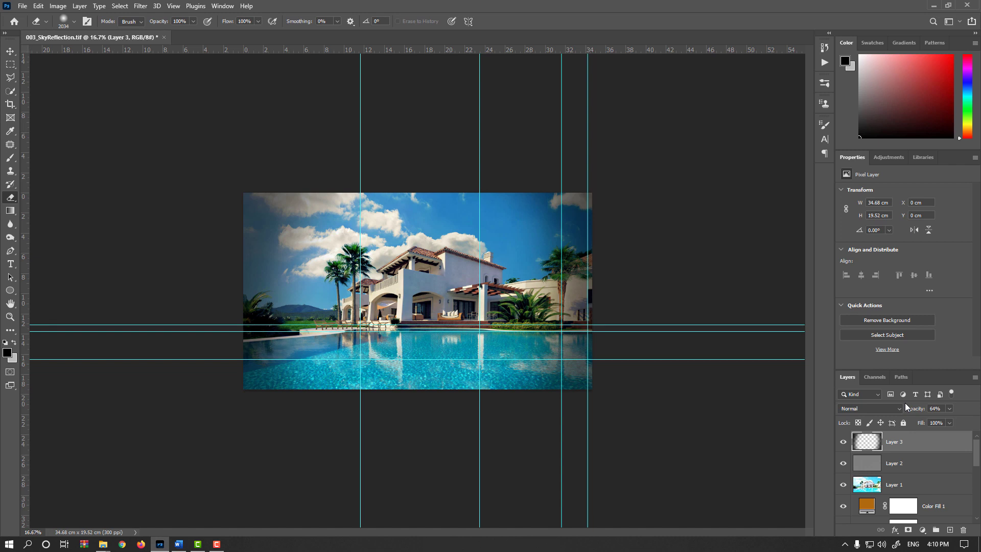
- Delete Layers 3 and 2, then stamp visible layers into a fresh Layer 2 with Ctrl+Shift+Alt+E
left_click_drag(877, 442, 964, 529)
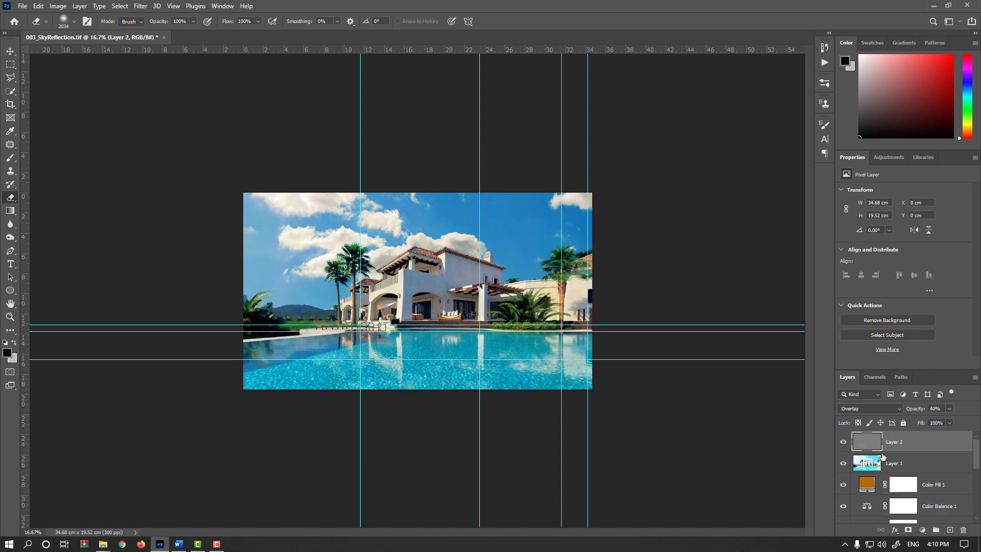
left_click_drag(867, 443, 961, 528)
key("ctrl+plus")
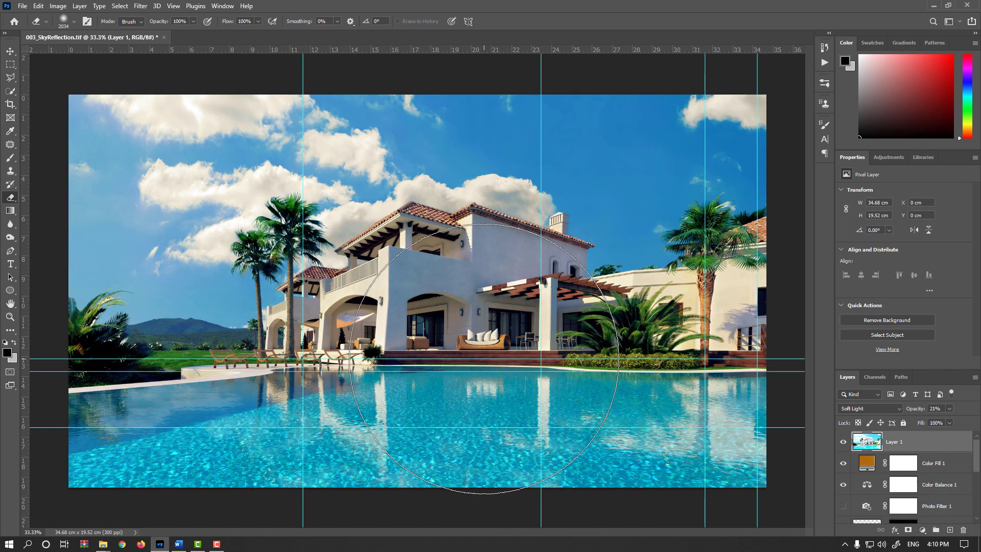
key("v")
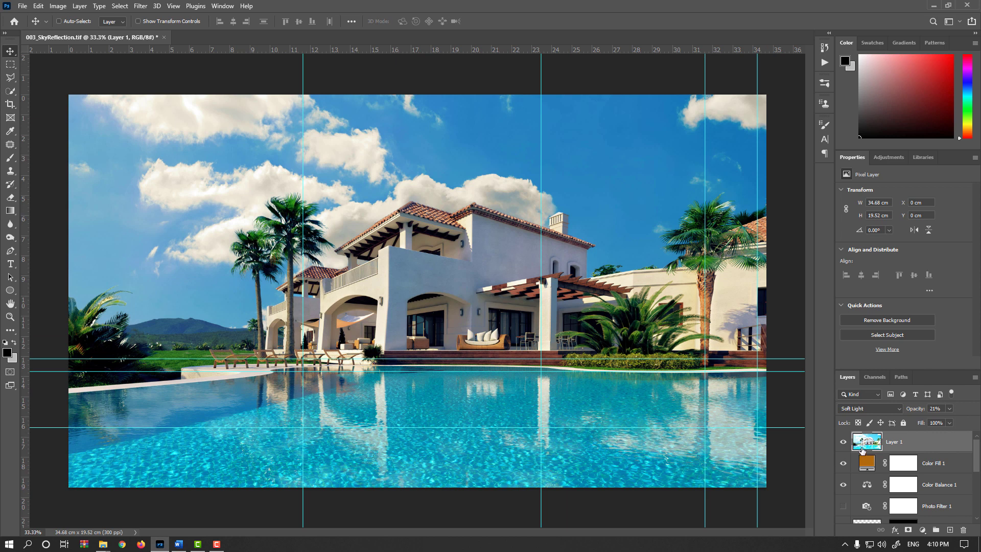
key("ctrl+shift+alt+e")
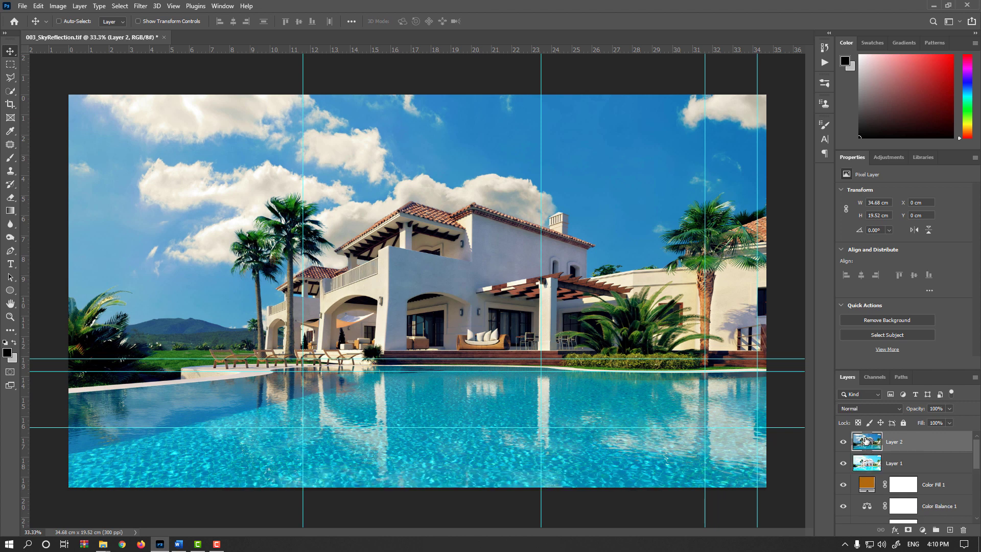
- Convert Layer 2 to a smart object and open the Camera Raw Filter on it
right_click(926, 448)
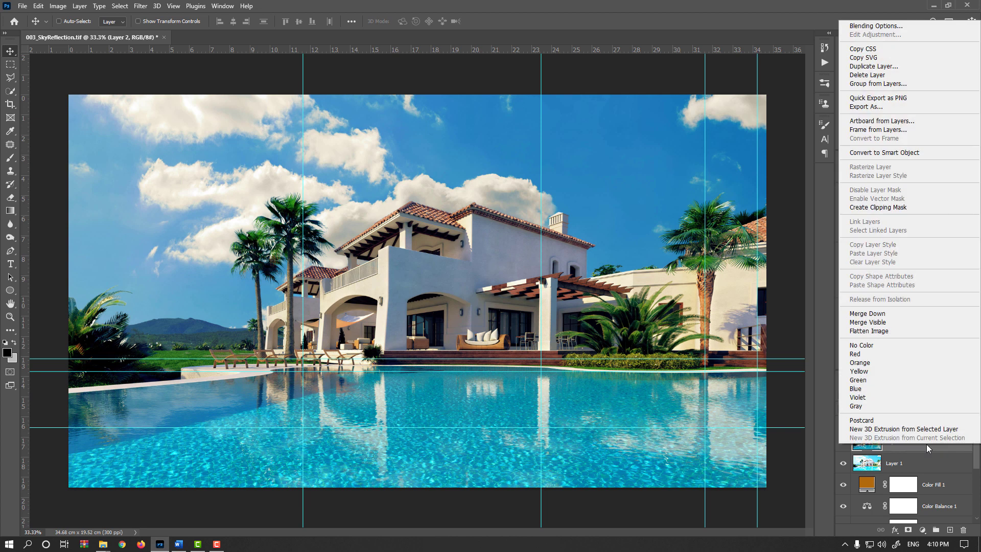
left_click(916, 153)
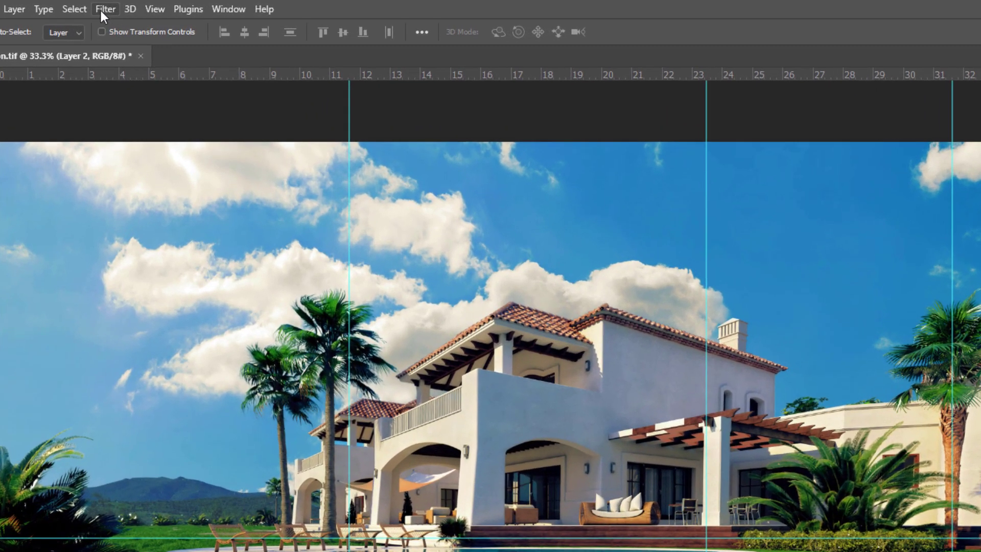
left_click(118, 8)
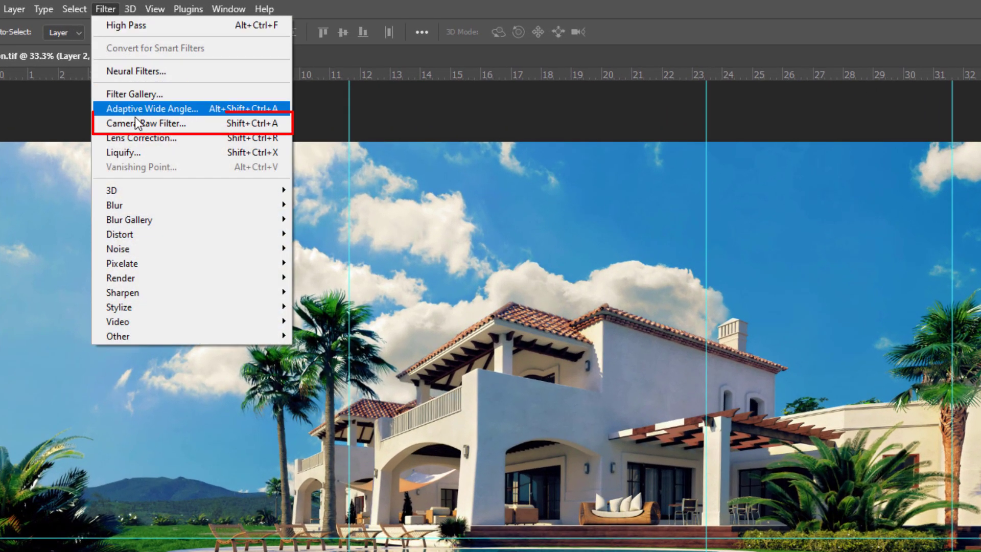
left_click(191, 128)
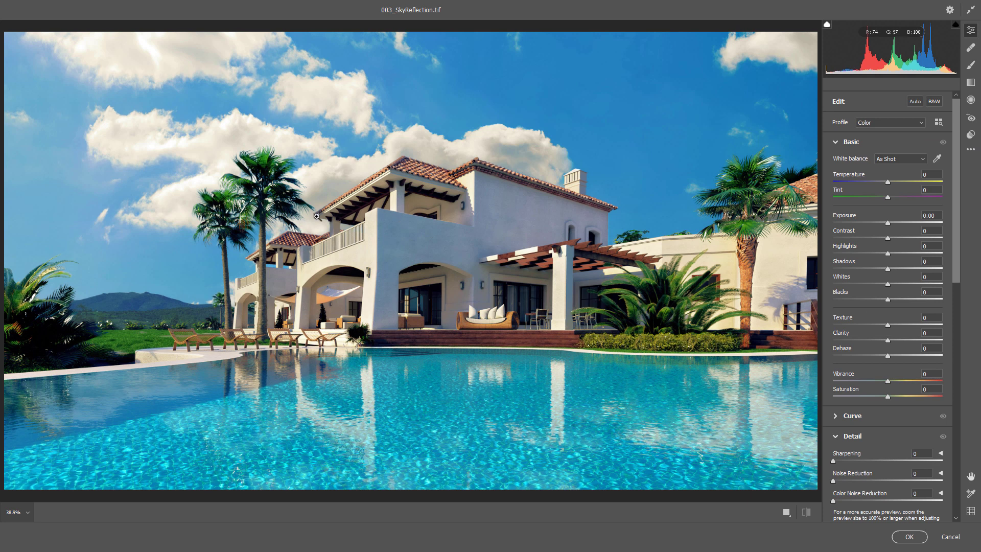
- Raise Texture to +24 and Clarity to +14, checking roof and palm detail against the defaults
left_click_drag(290, 244, 313, 244)
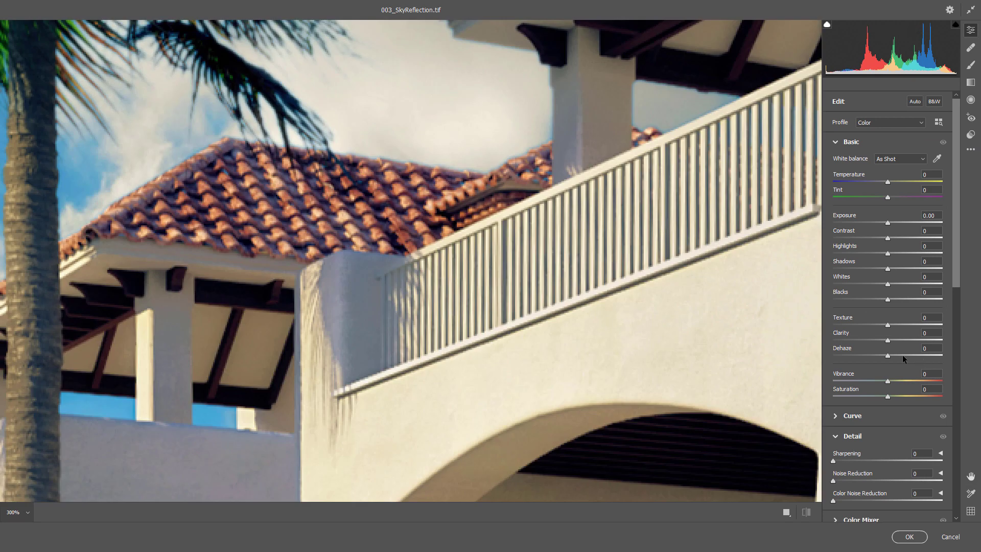
mouse_move(887, 339)
left_mouse_down()
mouse_move(892, 327)
mouse_move(881, 324)
mouse_move(918, 322)
mouse_move(876, 324)
mouse_move(900, 324)
mouse_move(887, 327)
mouse_move(892, 340)
mouse_move(919, 339)
mouse_move(892, 341)
mouse_move(896, 325)
left_mouse_up()
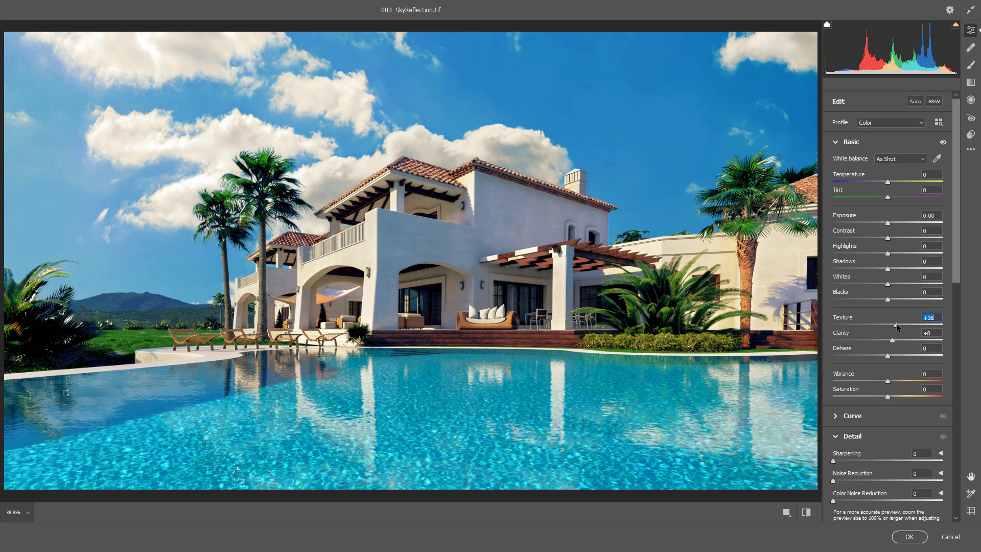
left_click(807, 514)
left_click(807, 514)
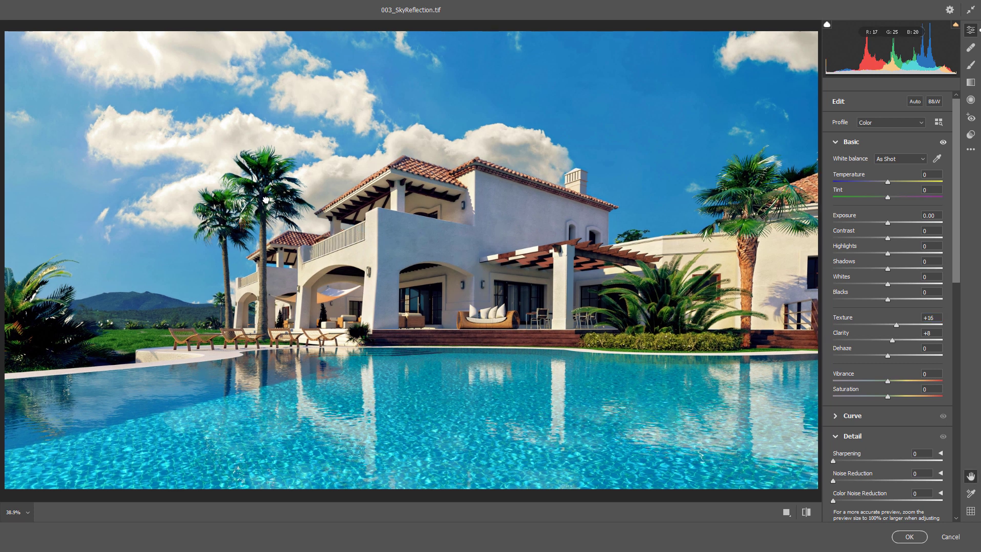
left_click_drag(263, 201, 291, 205)
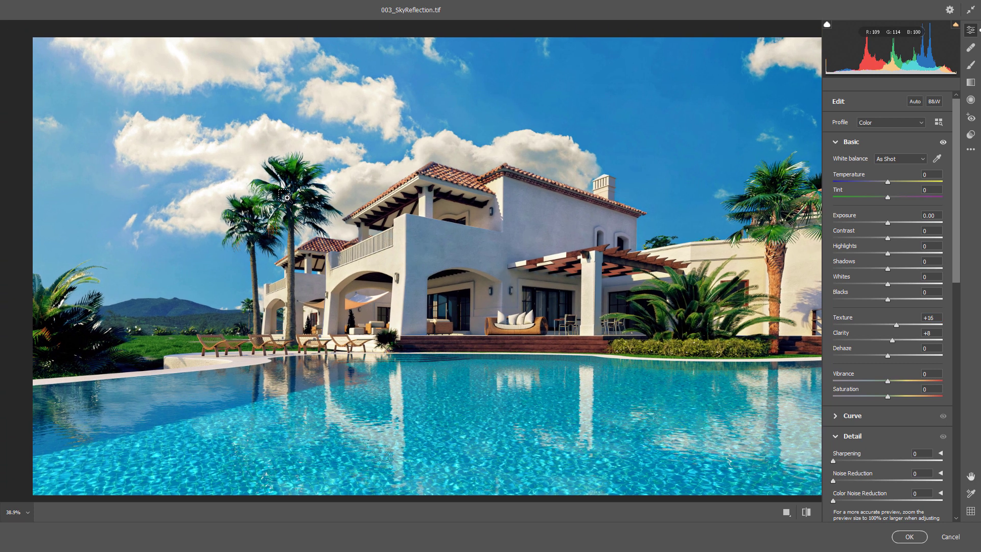
left_click(367, 266)
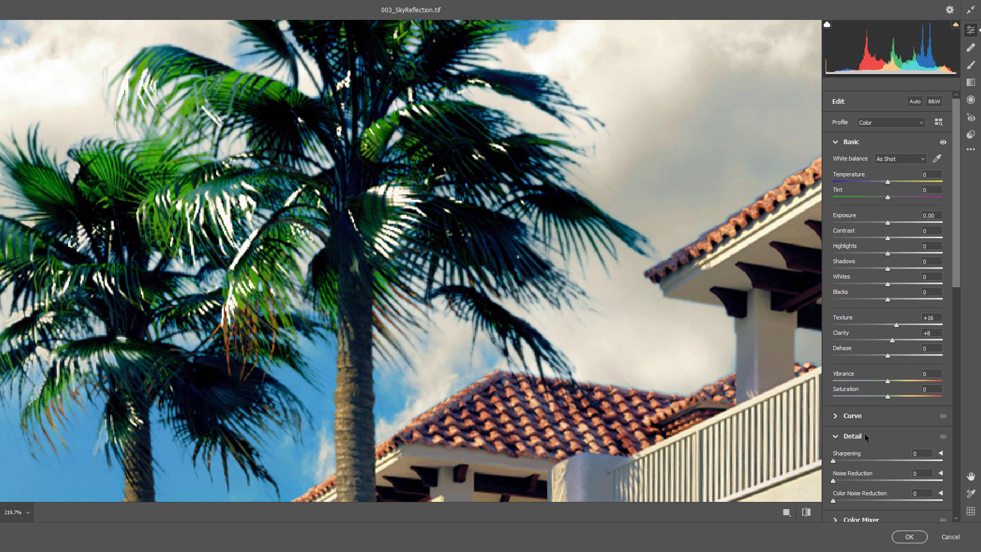
left_click(806, 513)
left_click(806, 514)
left_click_drag(892, 340, 901, 325)
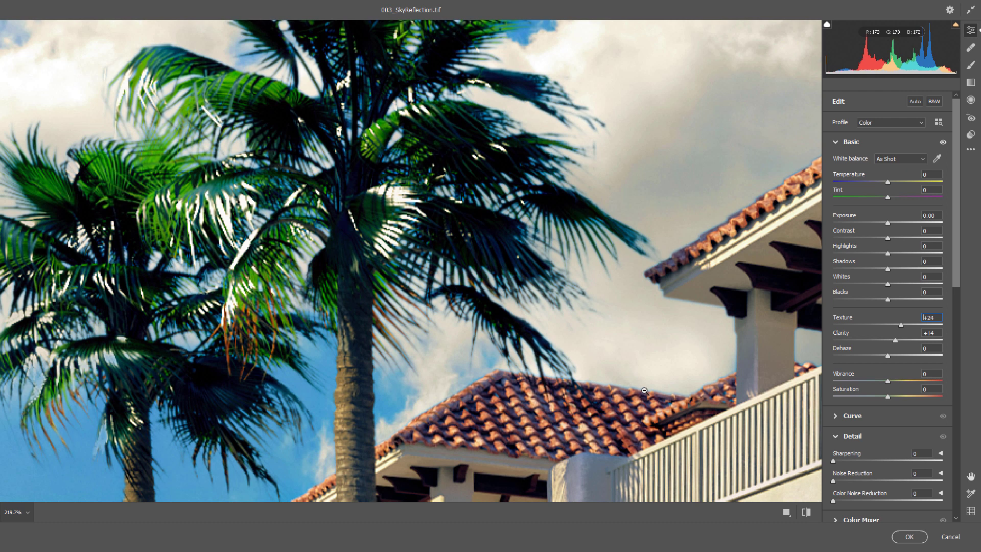
key("ctrl+0")
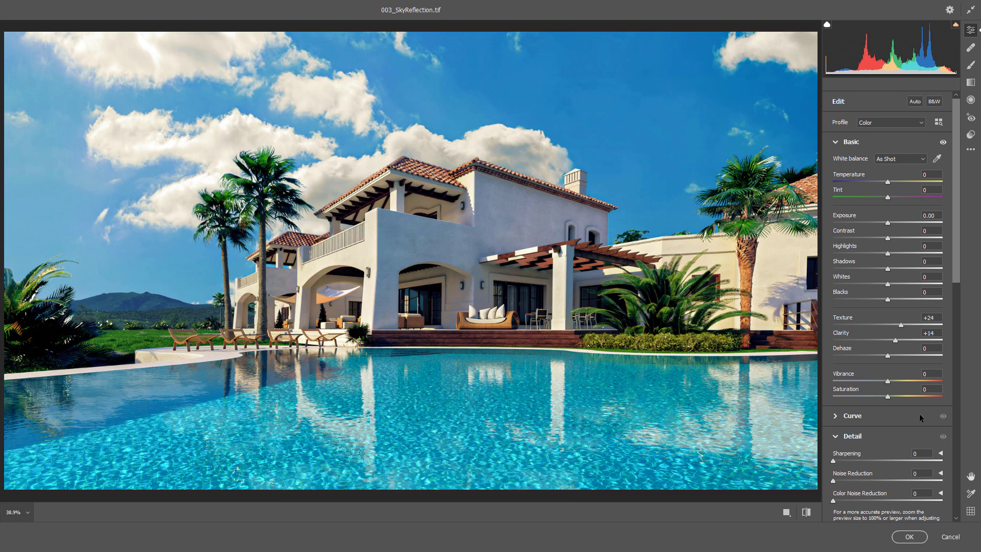
- In the Effects panel, set Vignetting to -7 and Grain to 14
scroll(917, 413, "down", 2)
scroll(895, 386, "down", 10)
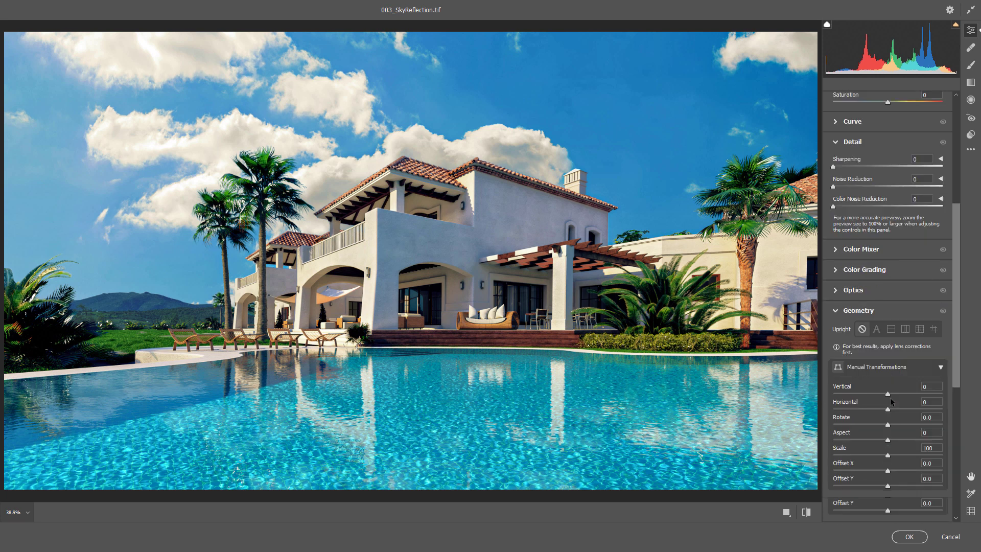
scroll(889, 383, "down", 10)
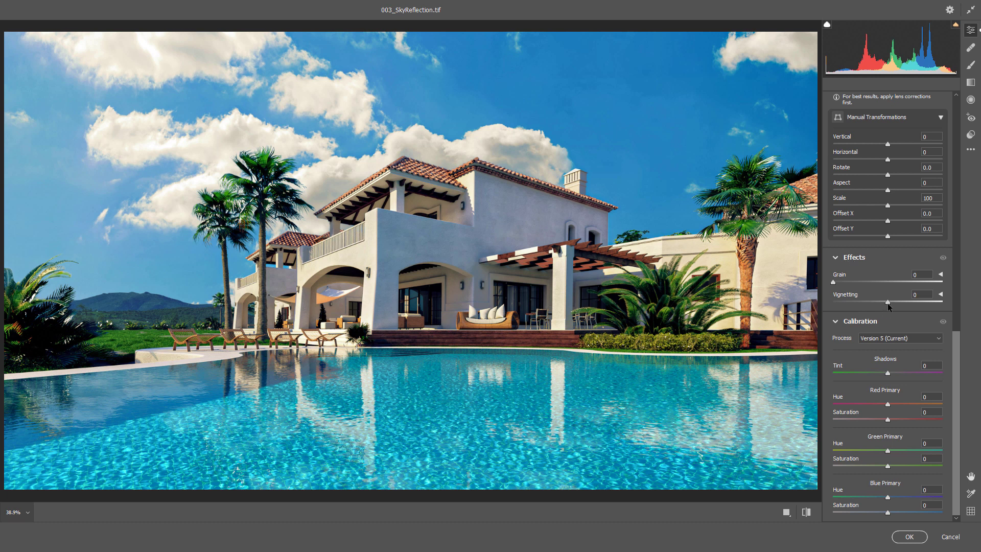
mouse_move(887, 302)
left_mouse_down()
mouse_move(853, 298)
mouse_move(882, 301)
left_mouse_up()
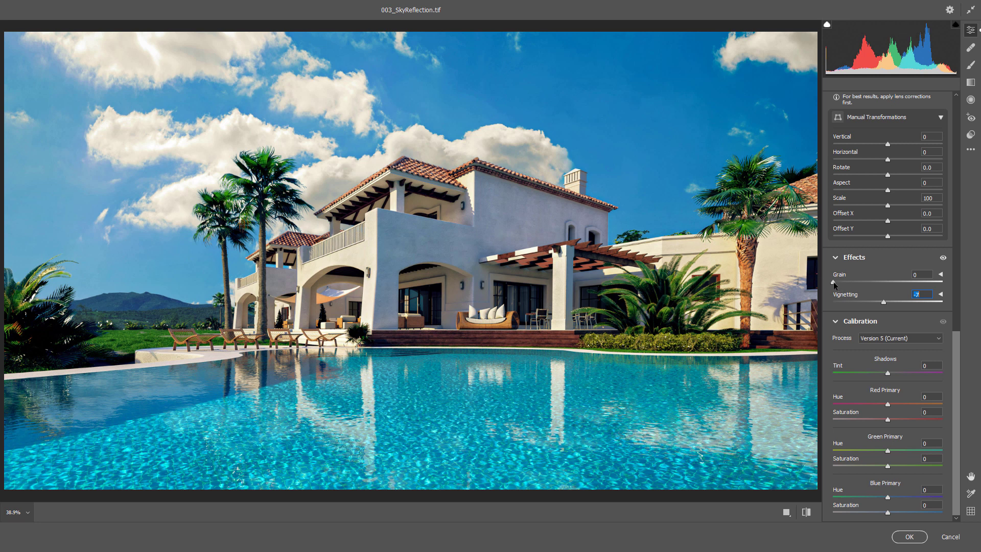
left_click_drag(832, 281, 867, 282)
- Zero Grain and Vignetting, then set Optics Distortion to -2 and Vignette to -29
double_click(847, 282)
scroll(865, 303, "up", 3)
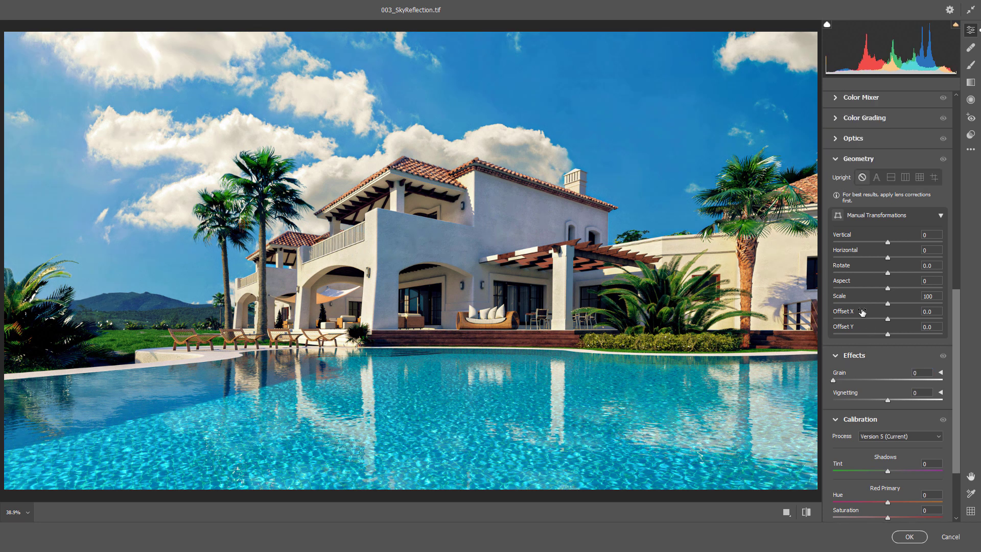
scroll(862, 312, "up", 1)
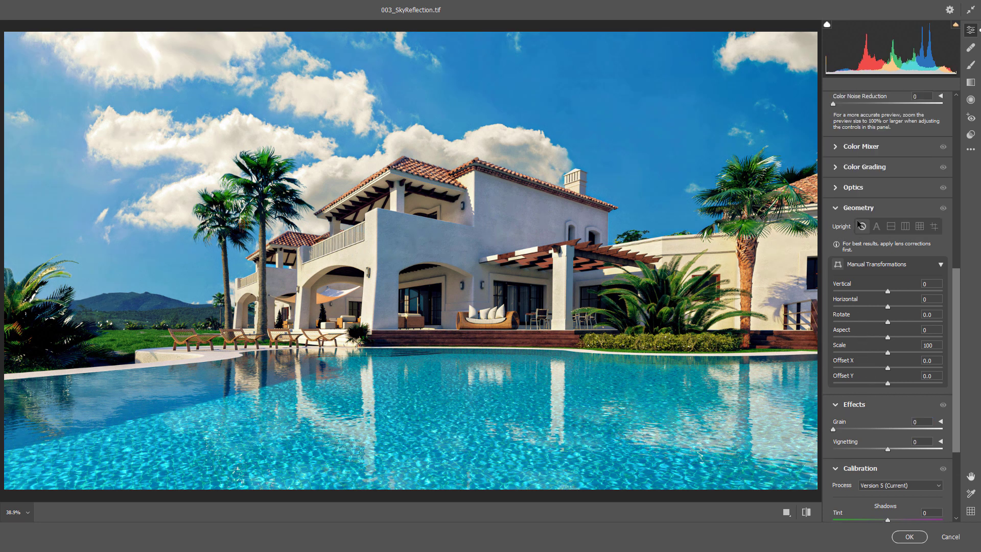
left_click(836, 189)
left_click_drag(888, 214, 870, 227)
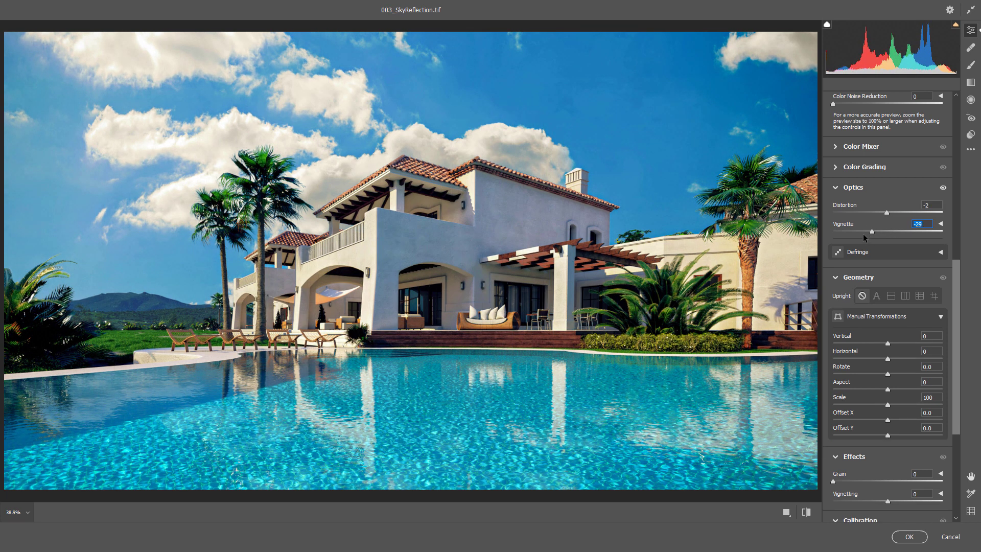
- Commit the Camera Raw settings to Layer 2 and toggle its visibility twice to compare before and after
left_click(909, 536)
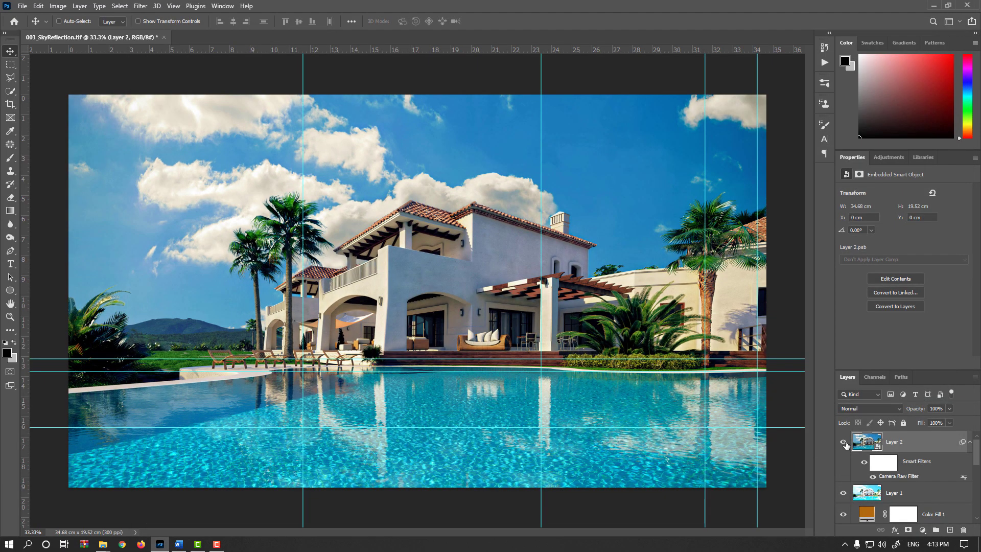
left_click(843, 442)
left_click(844, 442)
left_click(843, 442)
left_click(844, 442)
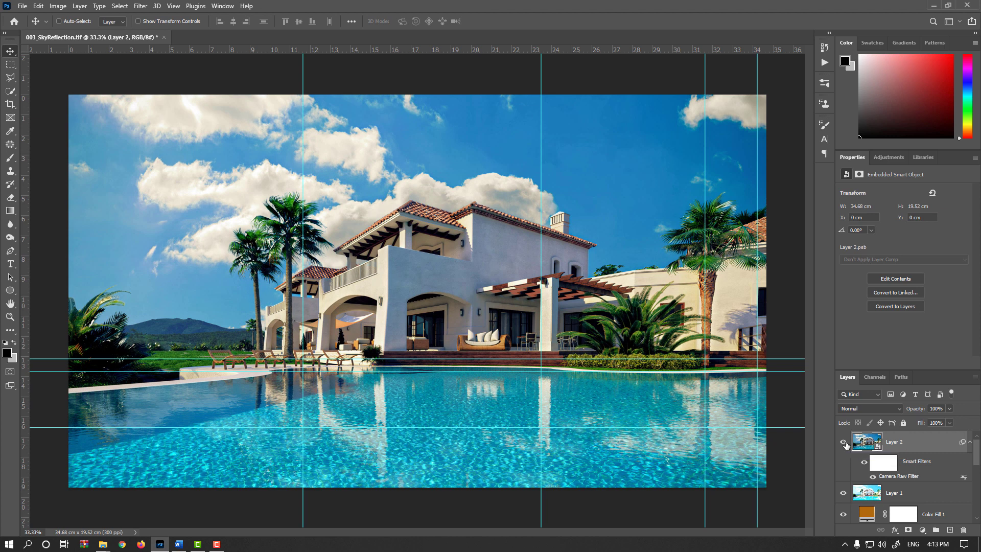